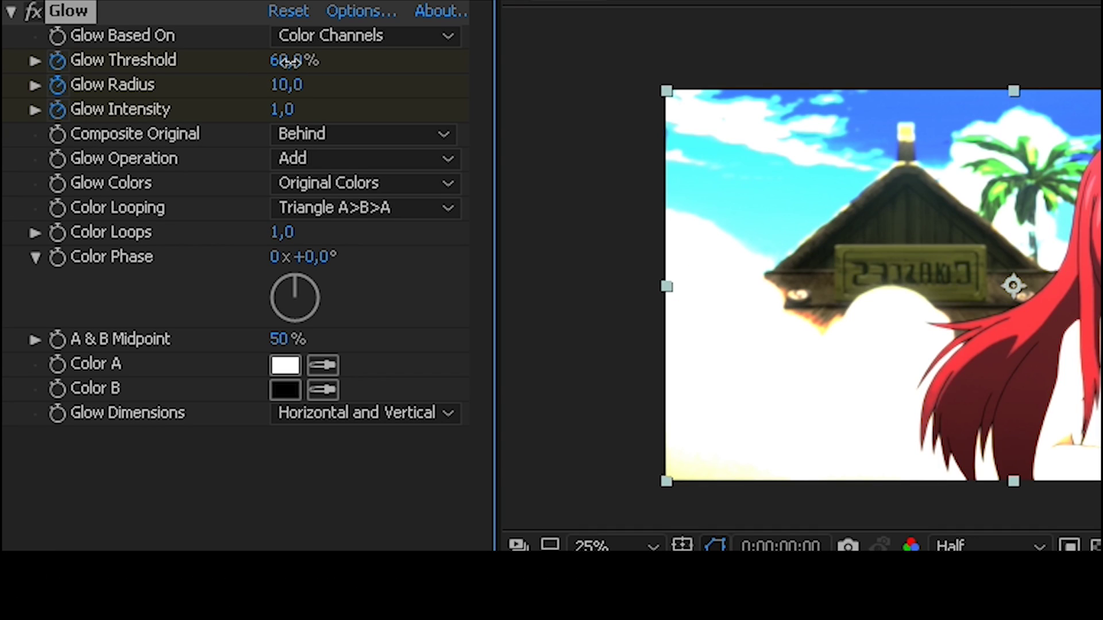
- Set the Glow effect's Glow Threshold to 100% and Glow Radius to 500 at the first frame
drag(164, 95, 218, 89)
drag(383, 49, 462, 46)
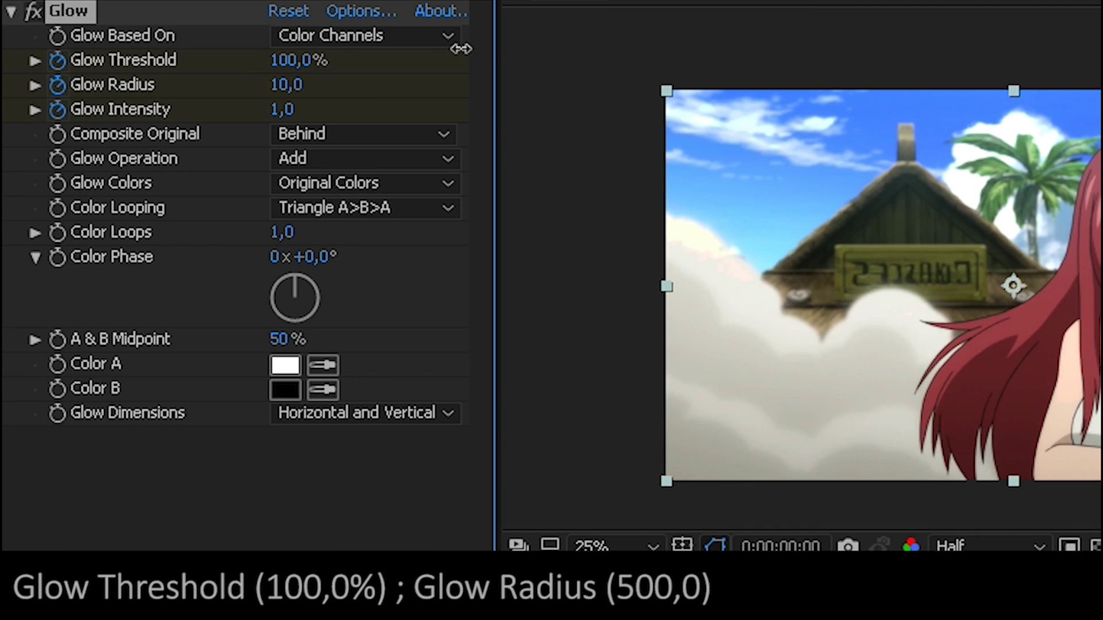
click(284, 85)
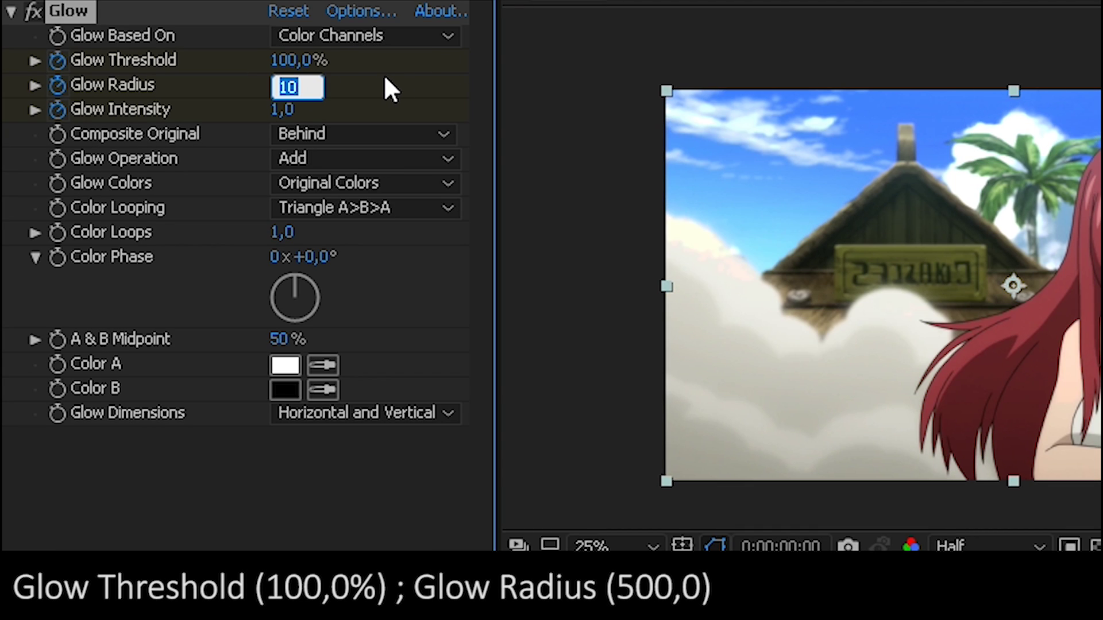
text(500)
key(Return)
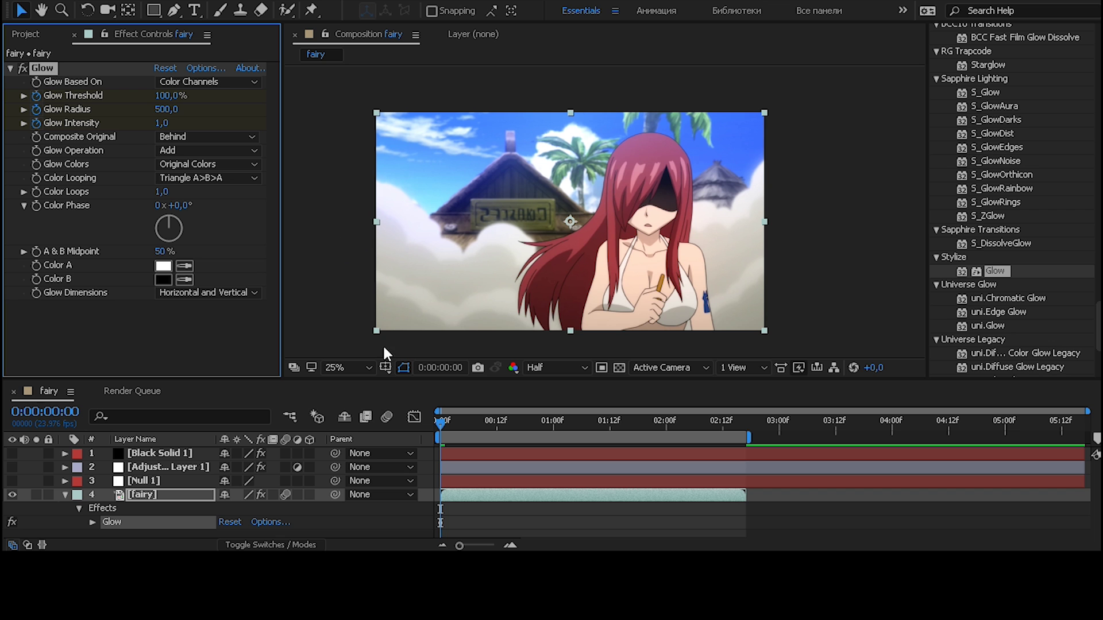
- Reveal the fairy layer's Glow keyframes and keyframe Glow Threshold at 50% on frame 20
key(u)
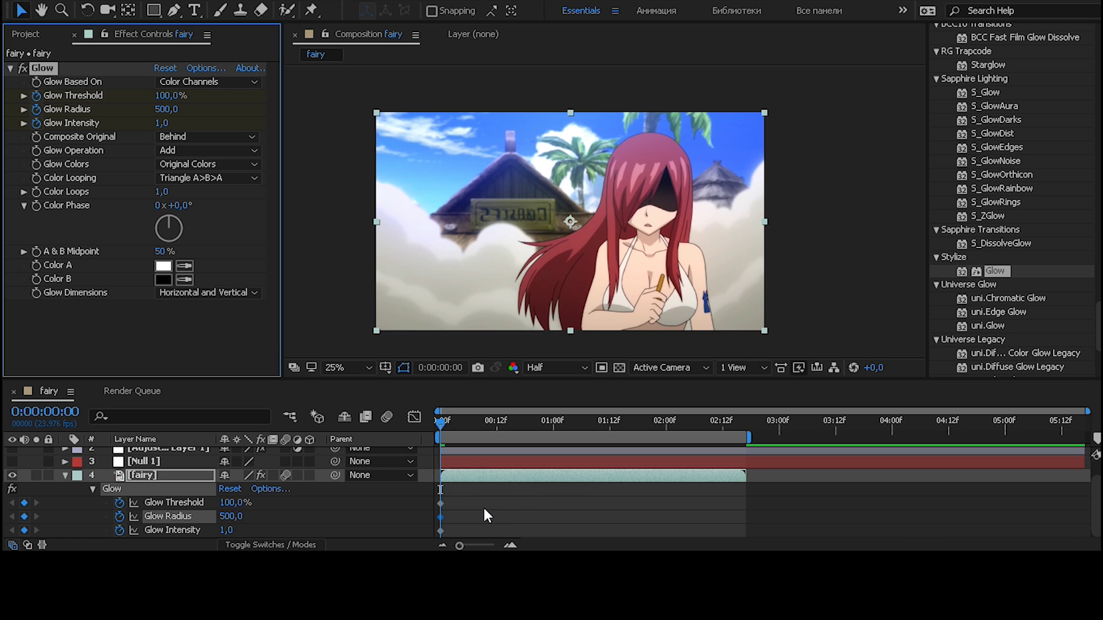
click(484, 509)
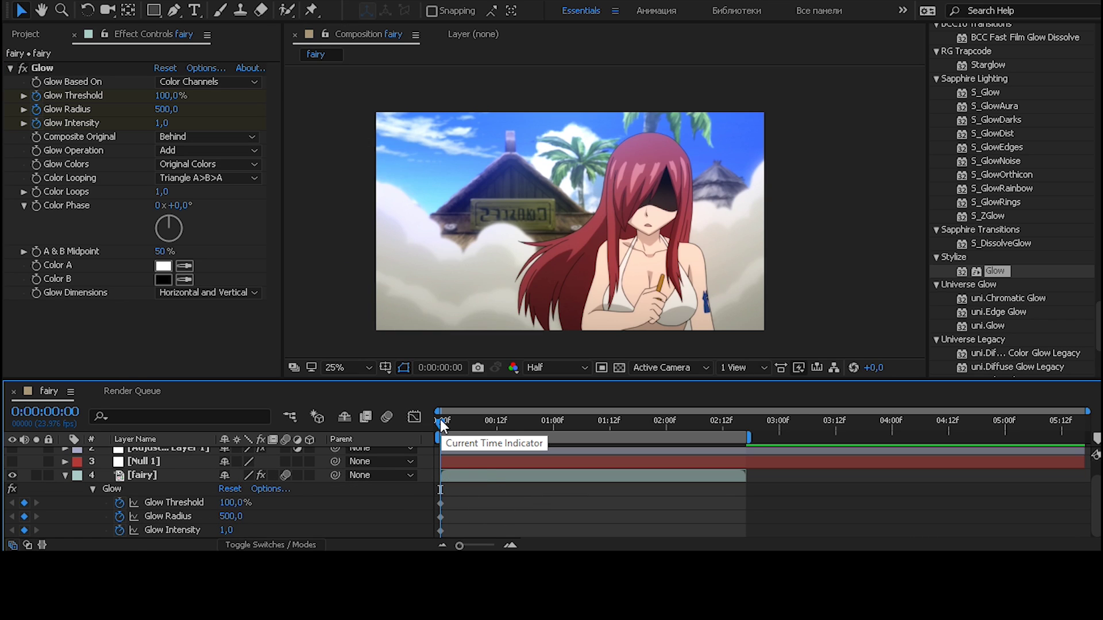
drag(440, 420, 532, 426)
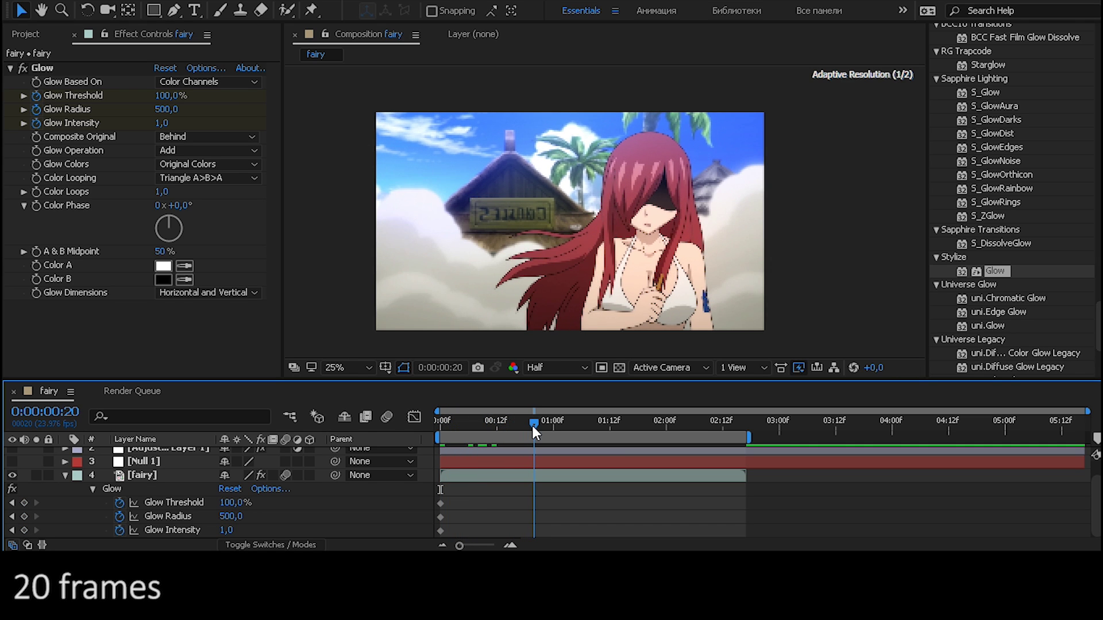
click(232, 503)
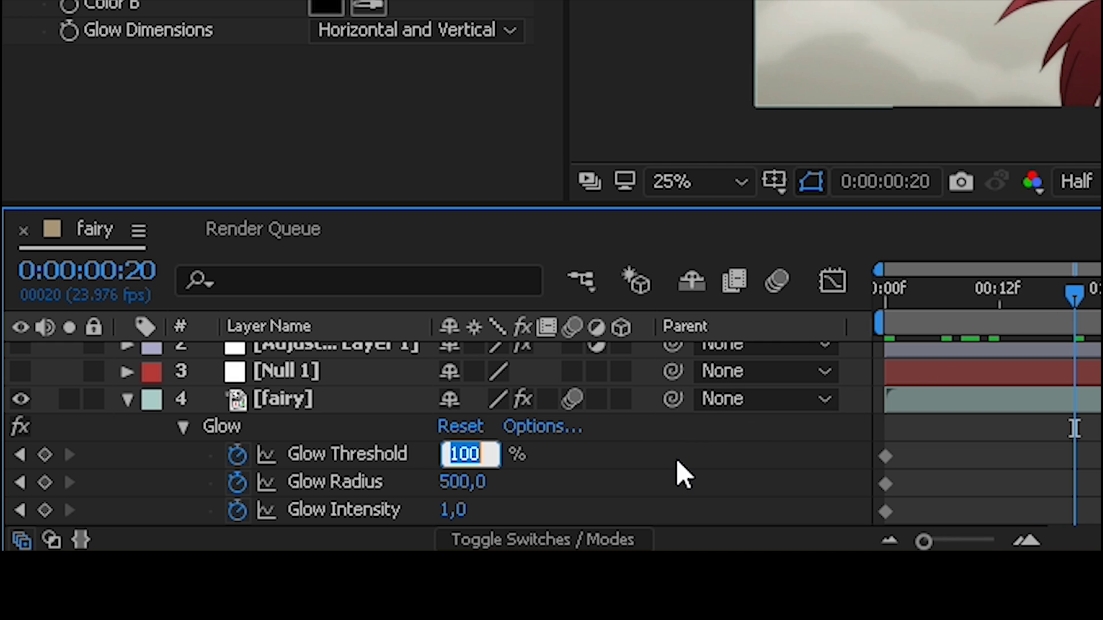
text(50)
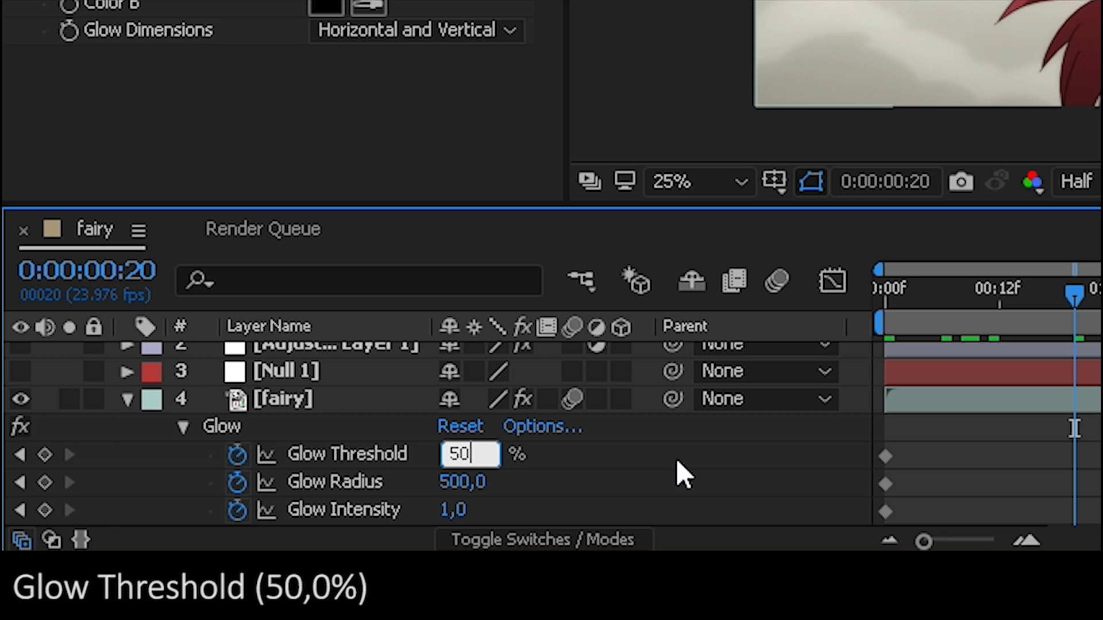
key(Return)
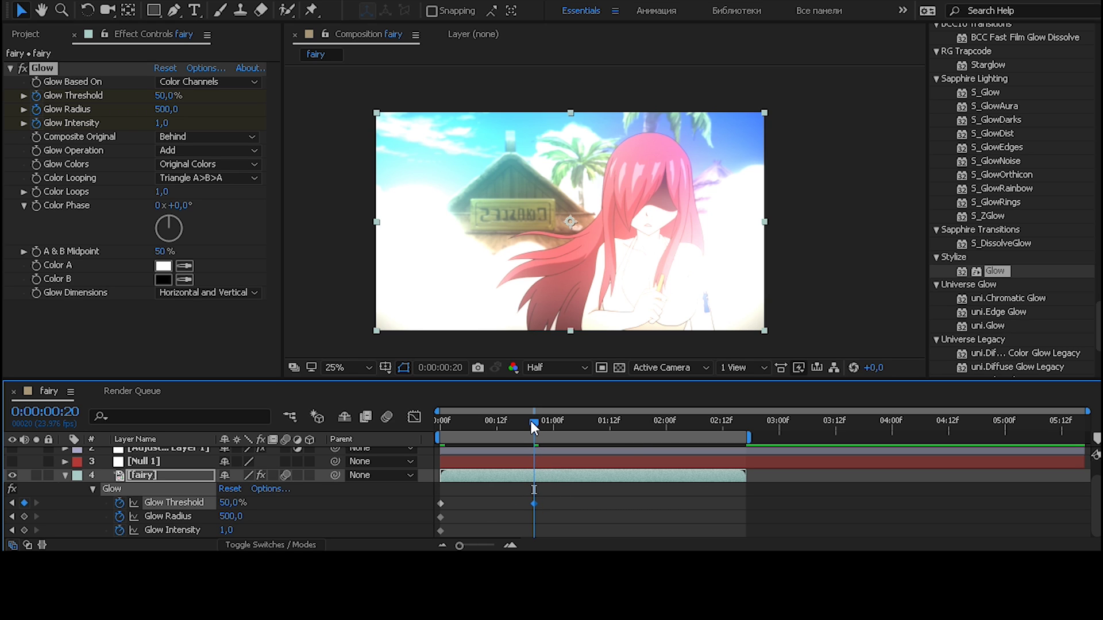
- Keyframe Glow Threshold at 100% just past the fairy clip's end, at 0:00:02:22
drag(531, 422, 764, 449)
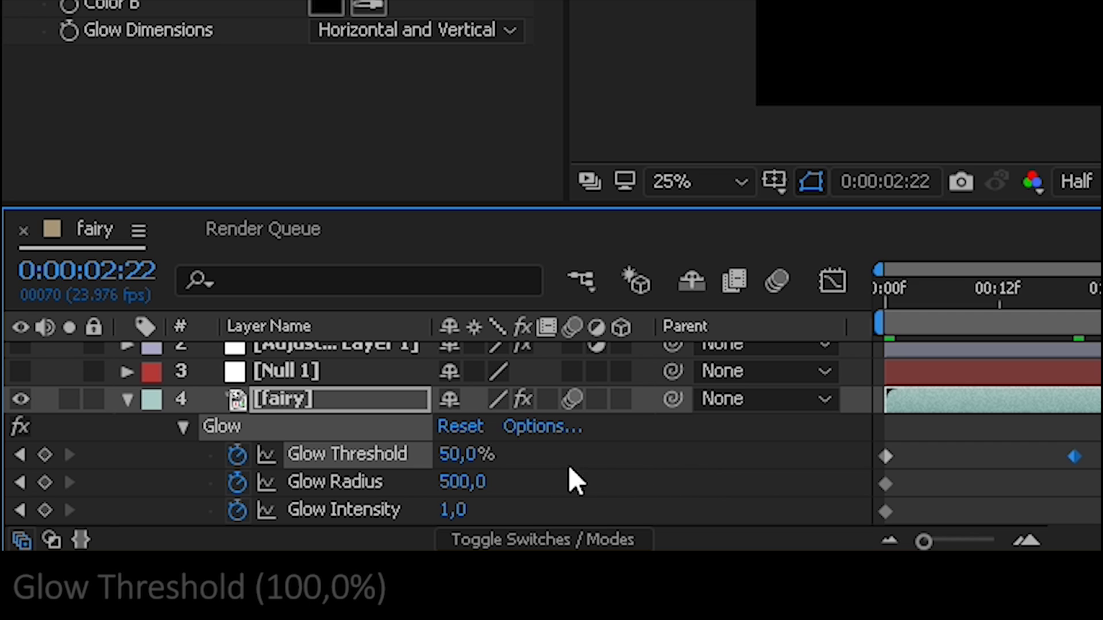
drag(222, 505, 240, 501)
drag(482, 452, 681, 443)
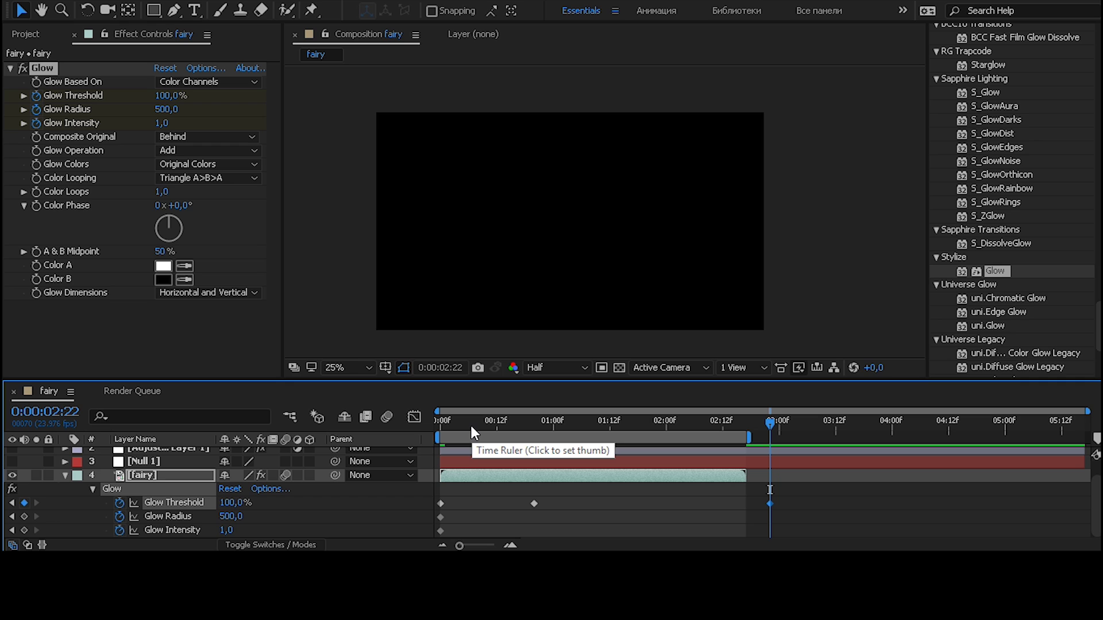
- Add a Glow Radius keyframe of 50 at 0:00:01:16
drag(467, 422, 628, 402)
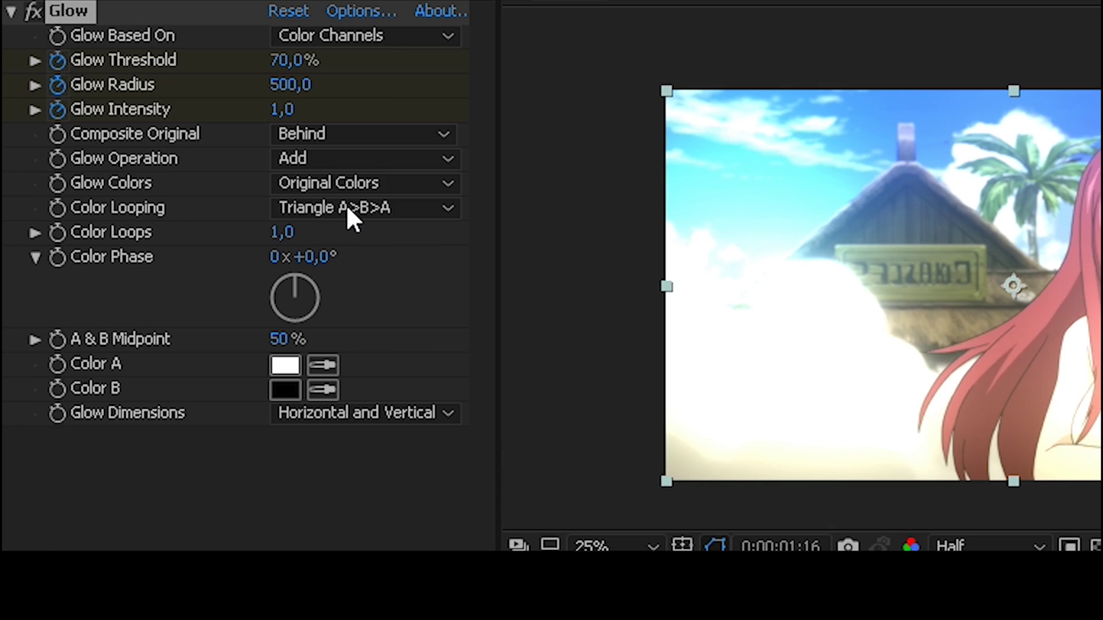
click(305, 85)
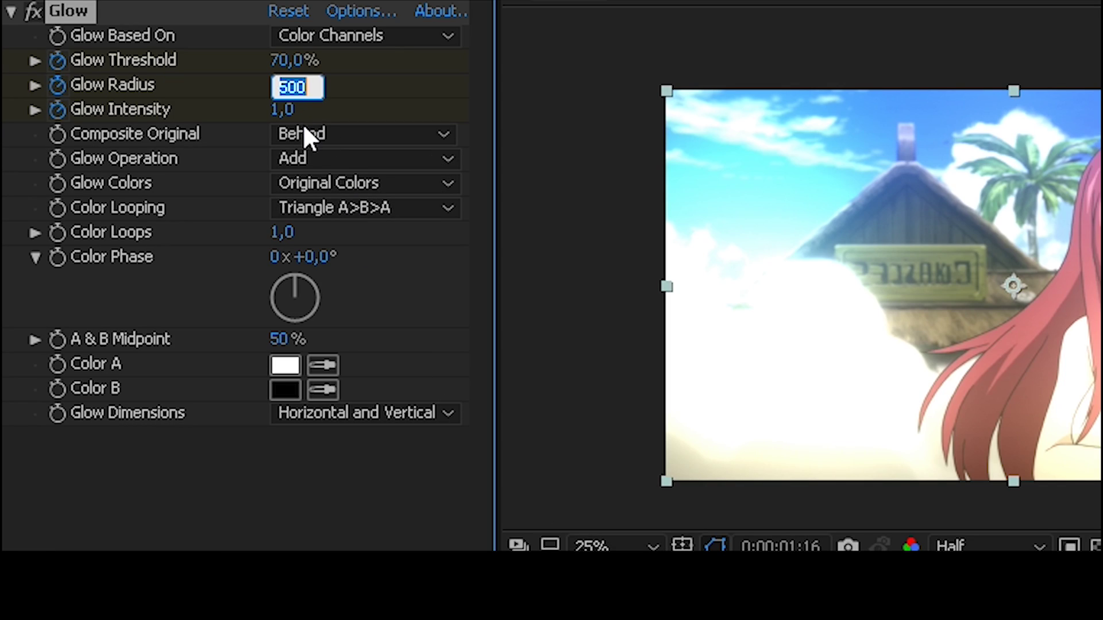
text(50)
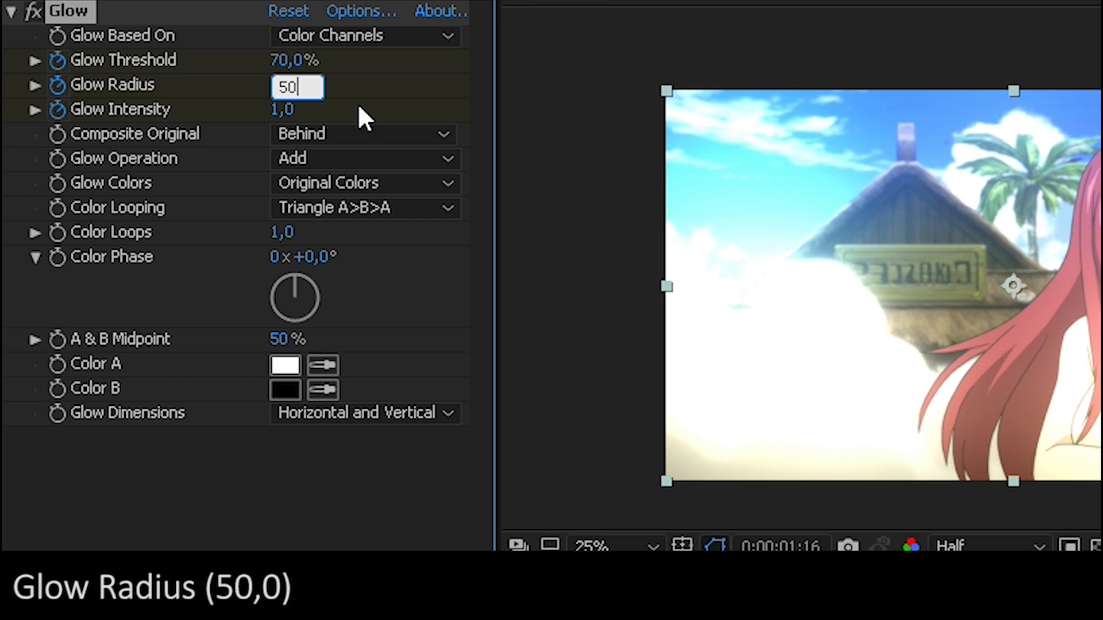
key(Return)
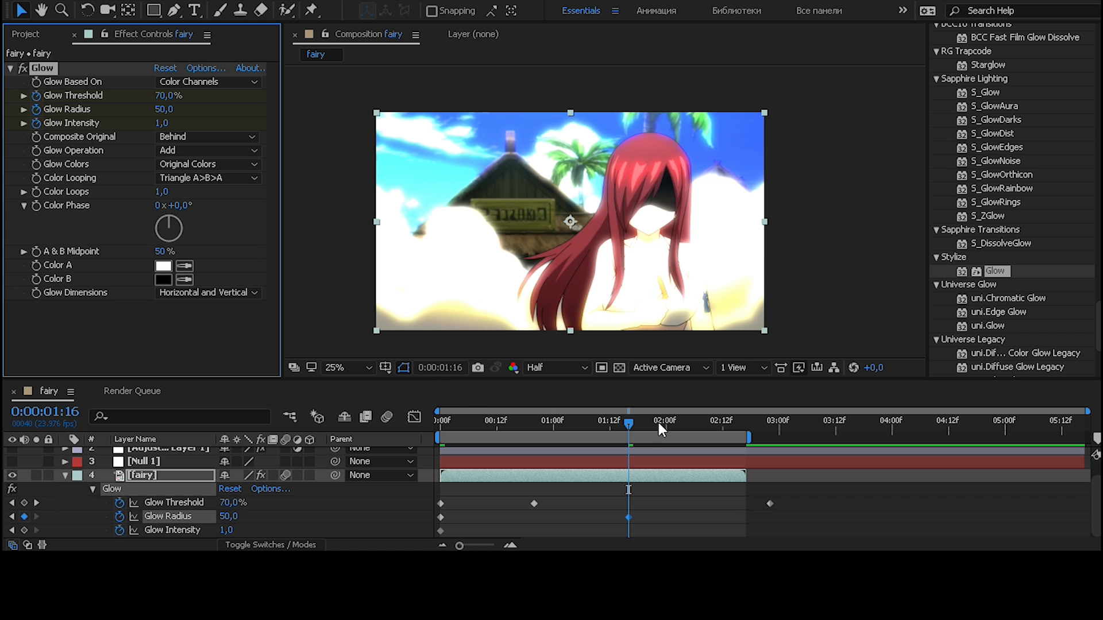
- Add a Glow Intensity keyframe of 3.5 at 0:00:01:06
drag(629, 424, 439, 427)
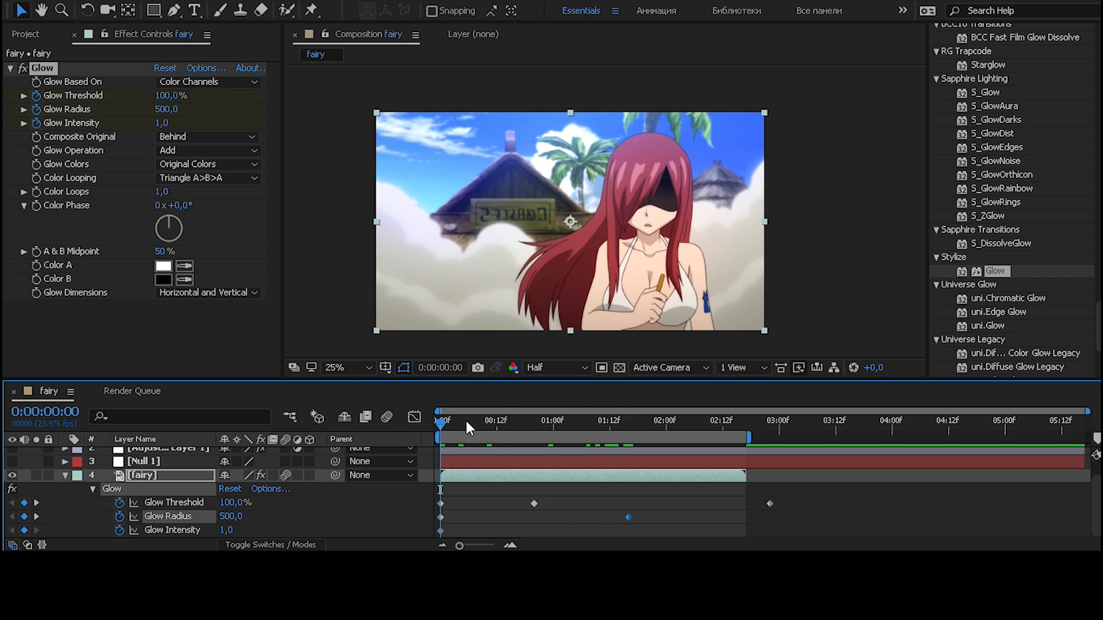
drag(444, 421, 579, 445)
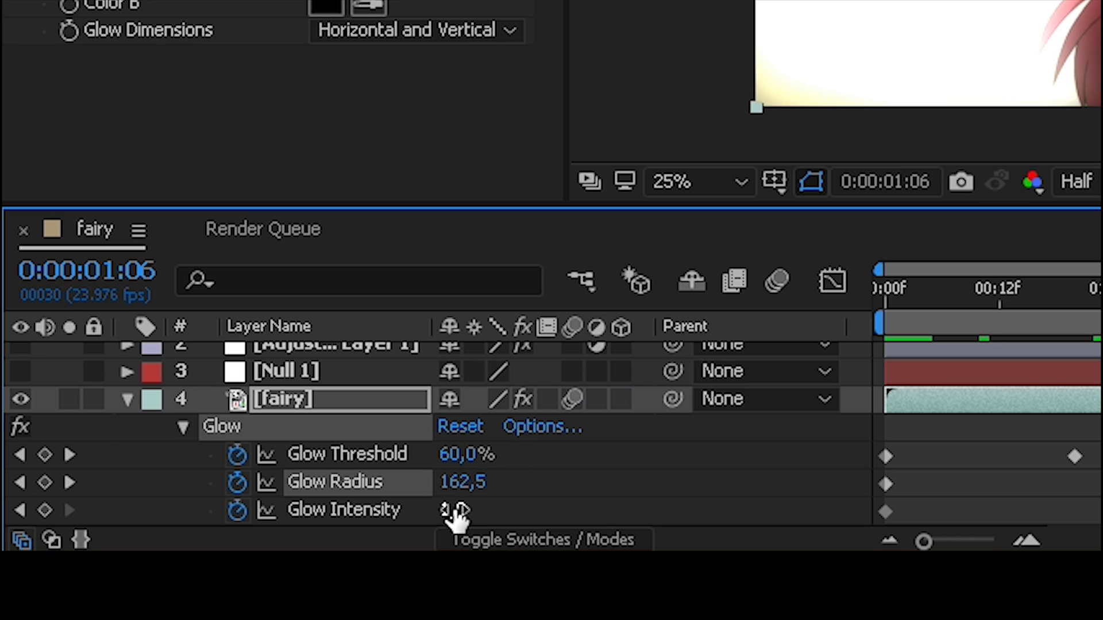
drag(226, 531, 259, 523)
drag(517, 493, 875, 509)
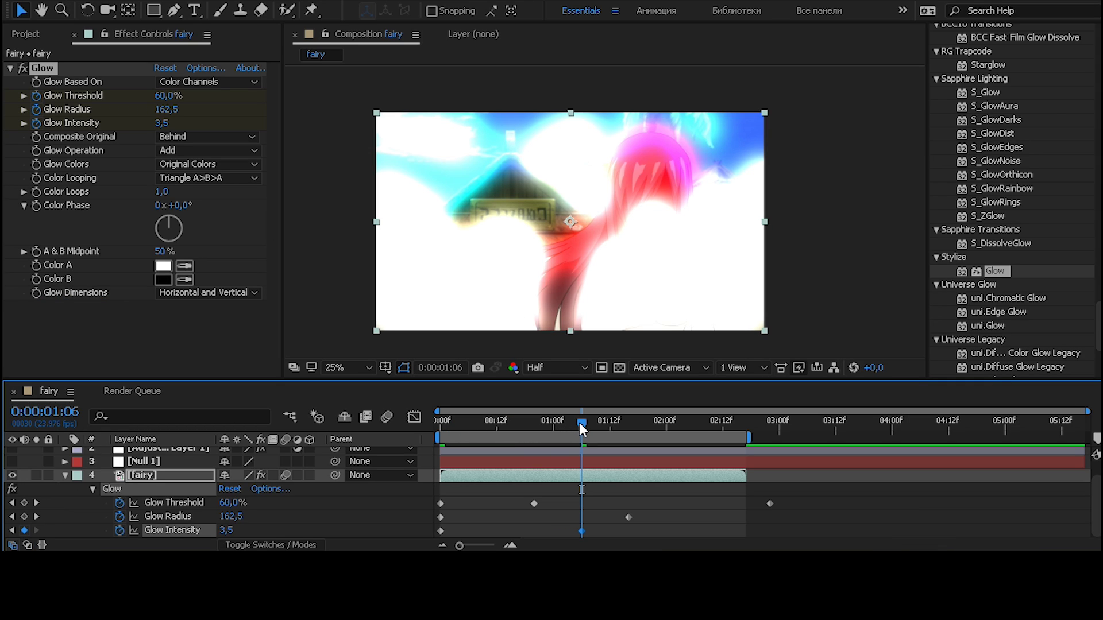
- Bring Glow Intensity down to 0 with a keyframe at 0:00:02:22
drag(587, 422, 768, 440)
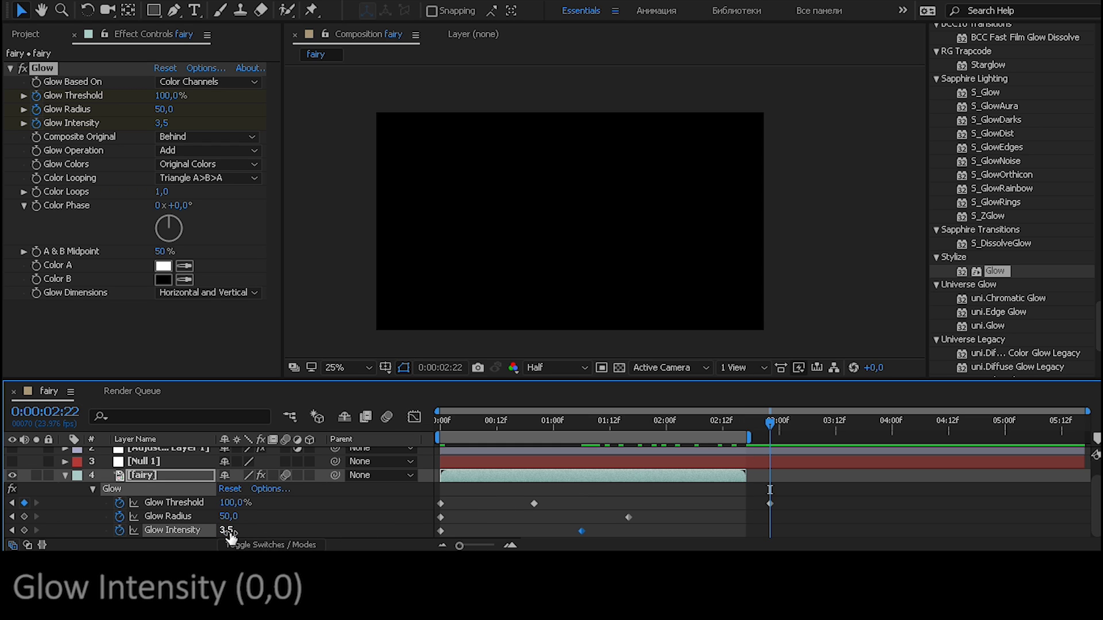
drag(230, 536, 225, 533)
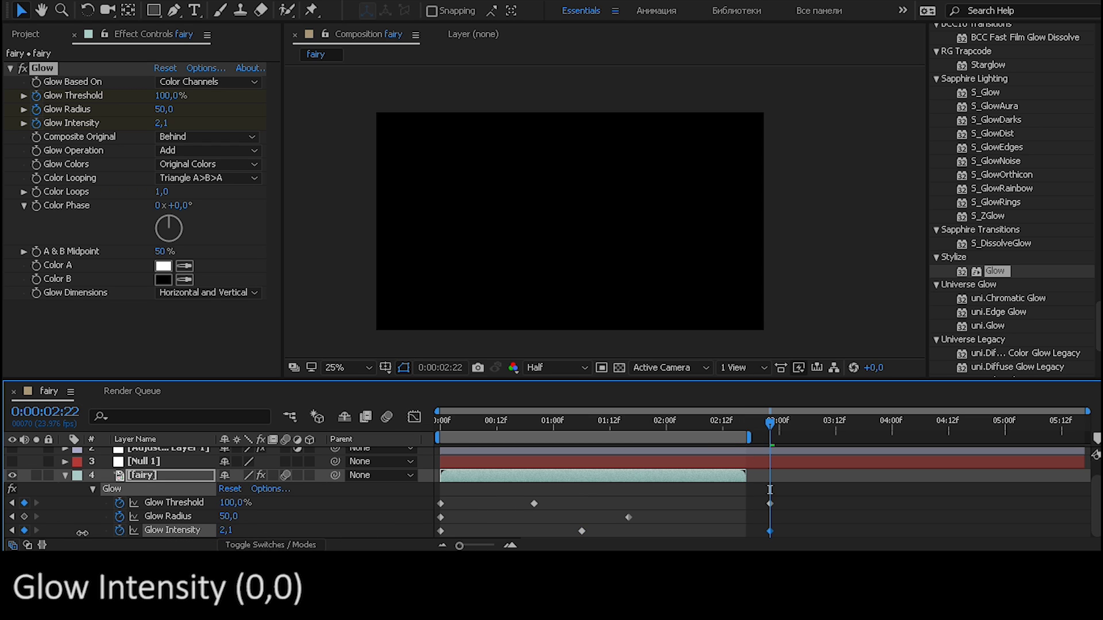
drag(212, 533, 190, 533)
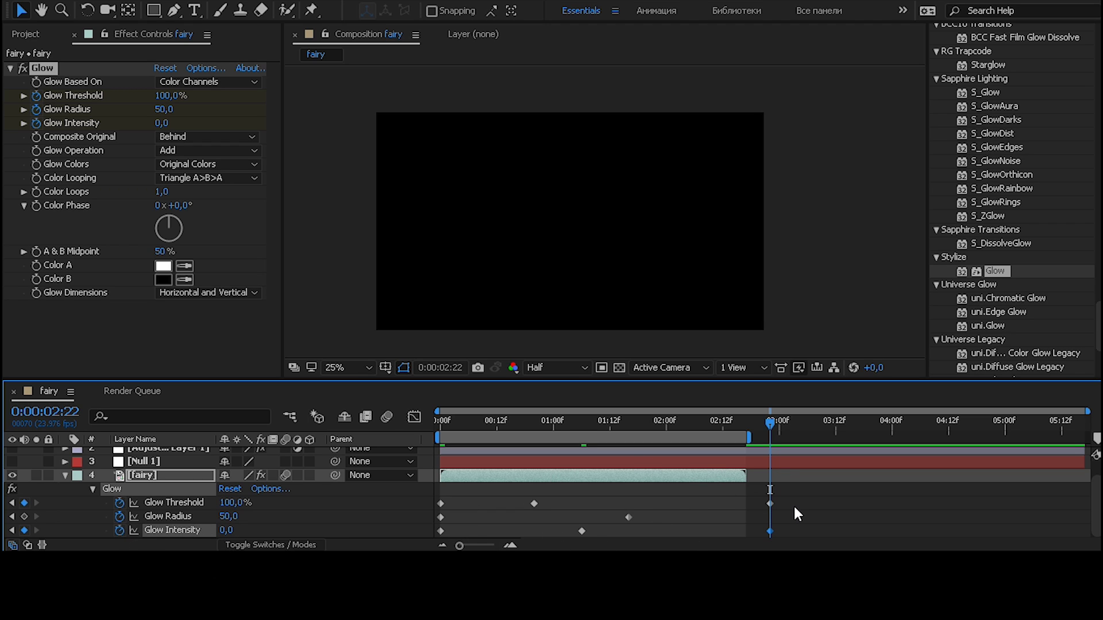
- Apply Easy Ease to all the Glow keyframes and return the playhead to the first frame
drag(802, 498, 380, 535)
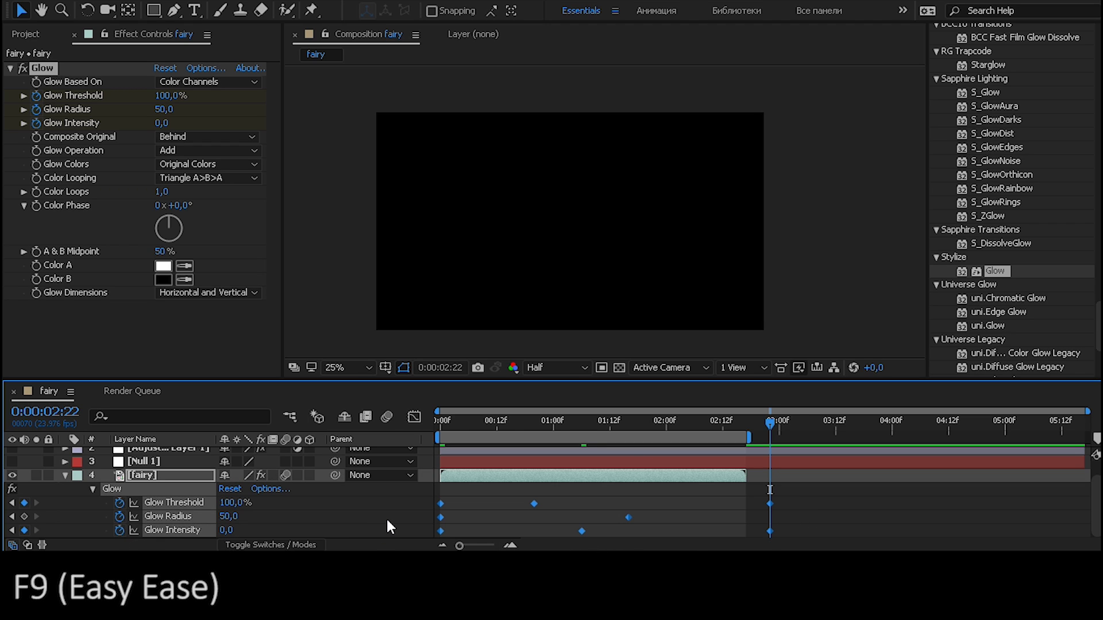
key(F9)
click(514, 428)
drag(514, 429, 418, 426)
click(405, 513)
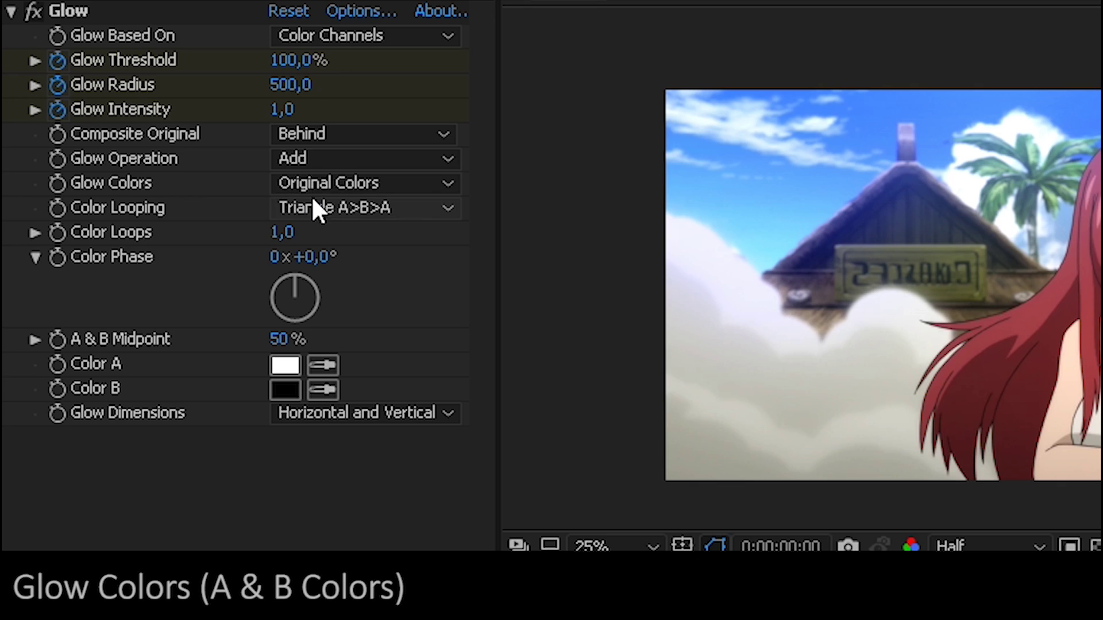
- Switch Glow Colors to A & B Colors and preview the glow at 0:00:00:15
click(335, 178)
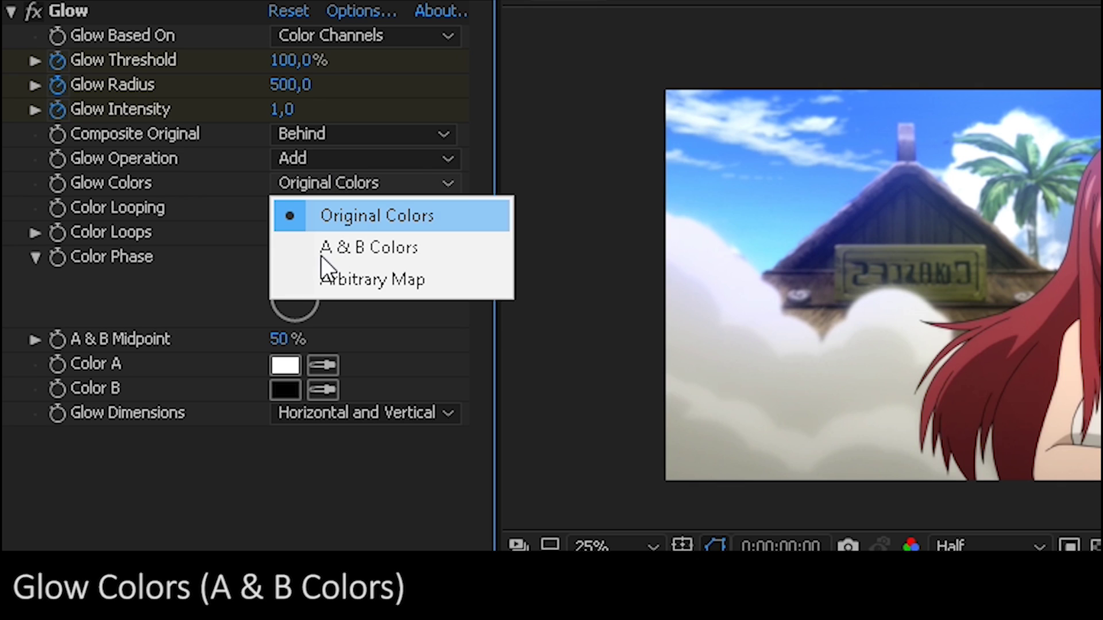
click(345, 239)
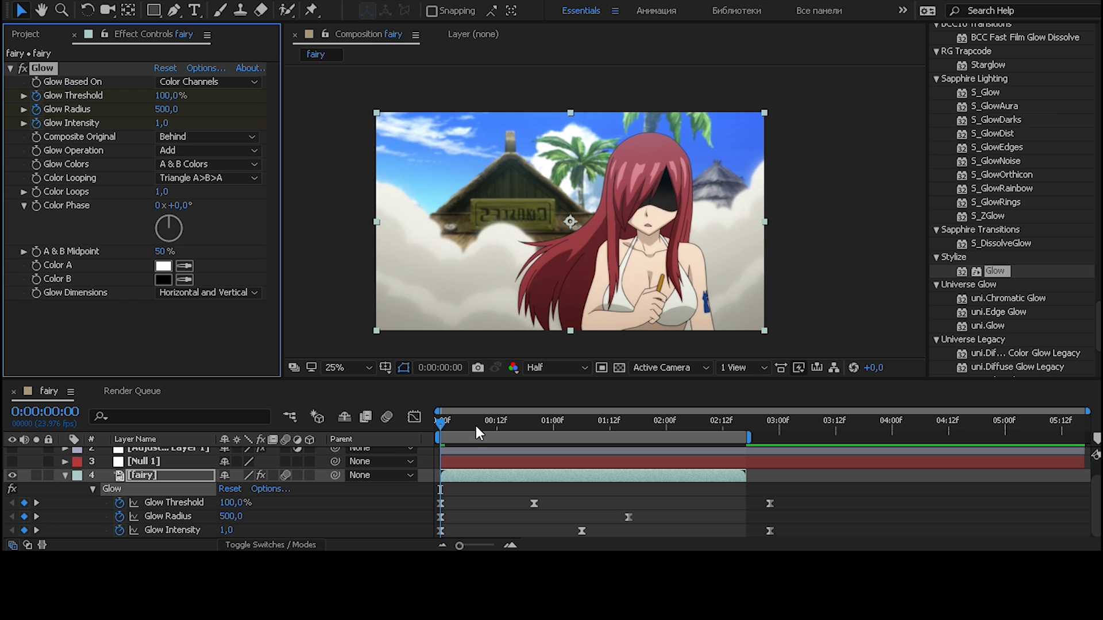
click(469, 424)
drag(486, 419, 509, 426)
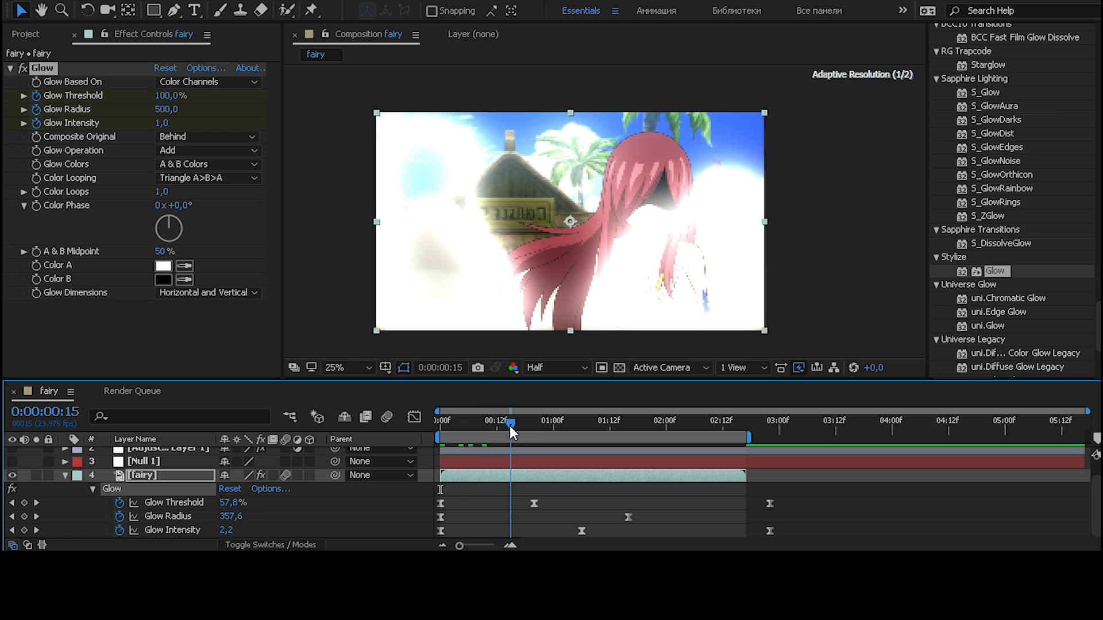
- Set the glow's Color A to purple BC15E6
click(164, 266)
click(440, 256)
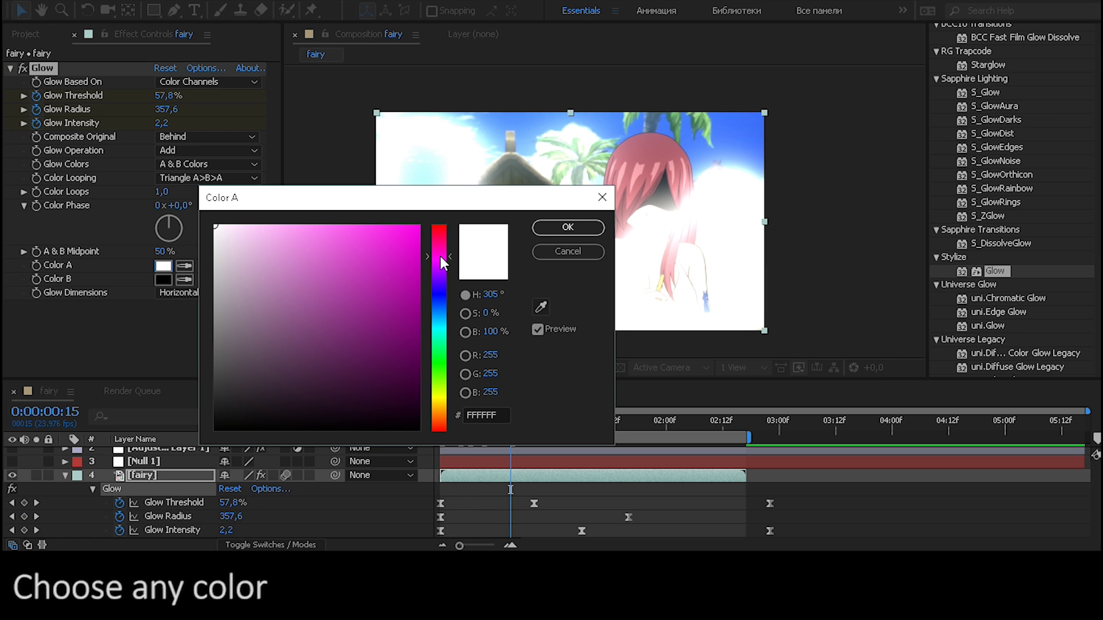
drag(440, 256, 432, 264)
click(401, 244)
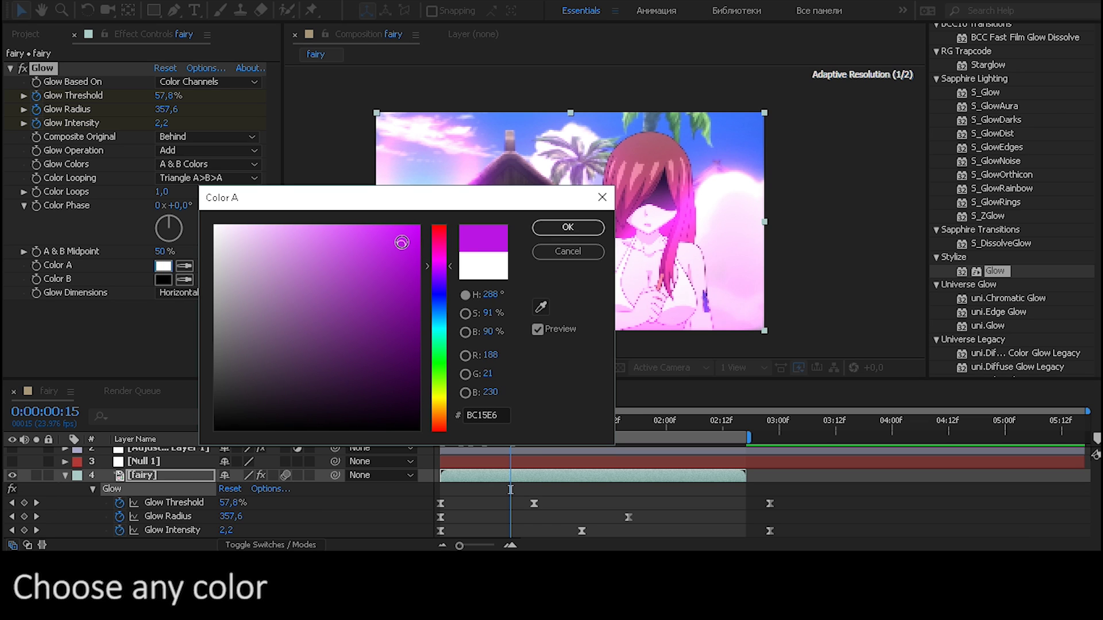
click(568, 227)
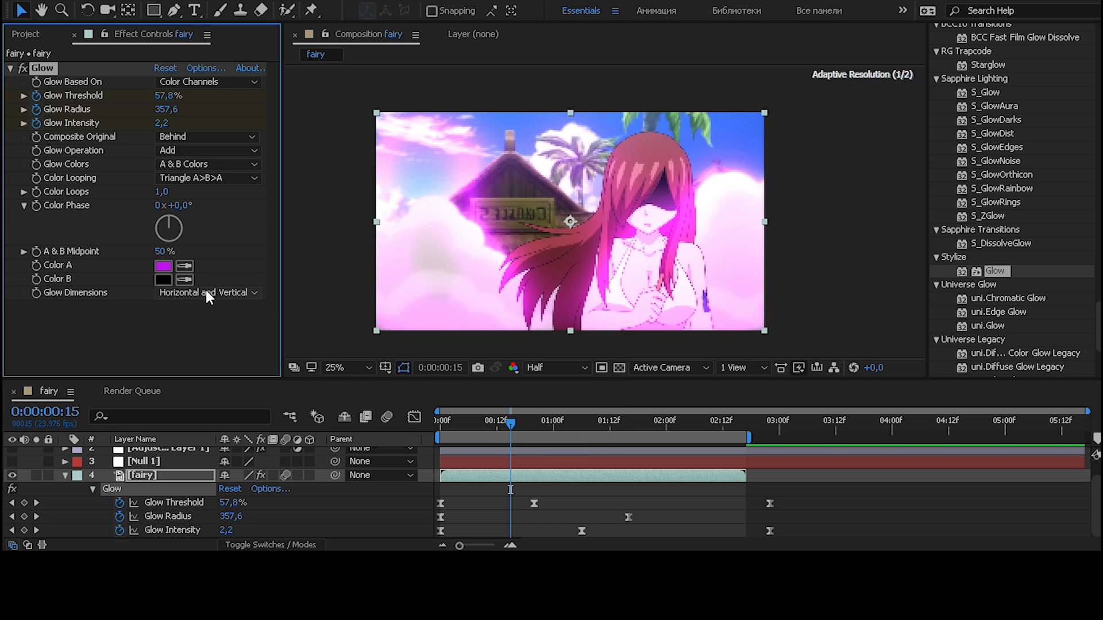
- Set the glow's Color B to pinkish red ED1F4F
click(164, 280)
click(440, 232)
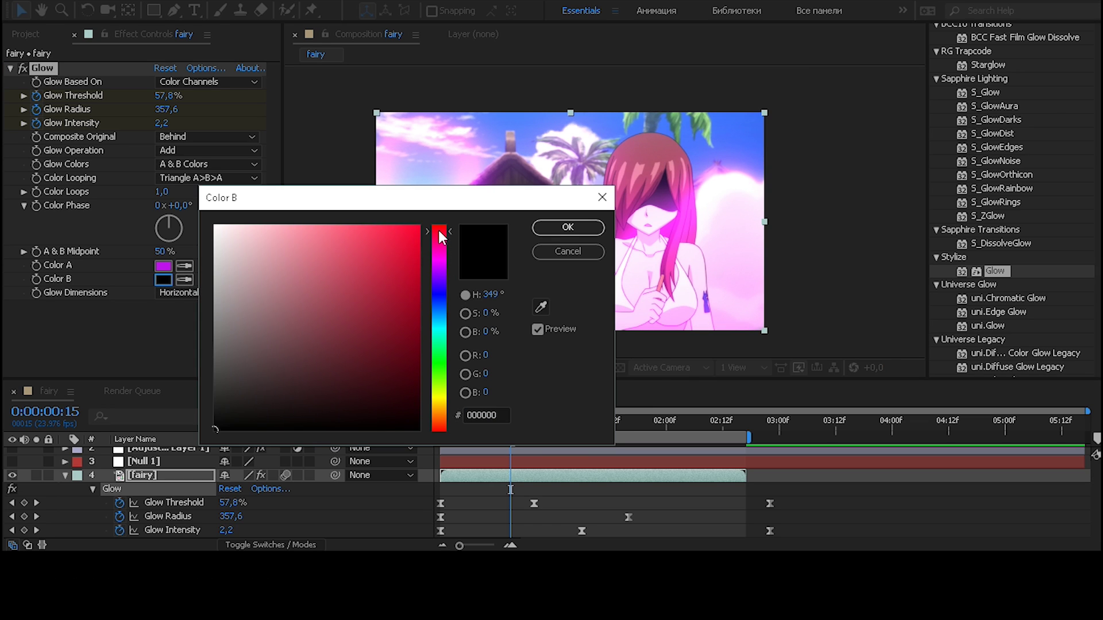
mouse_move(415, 239)
mouse_down()
mouse_move(369, 237)
mouse_move(391, 238)
mouse_up()
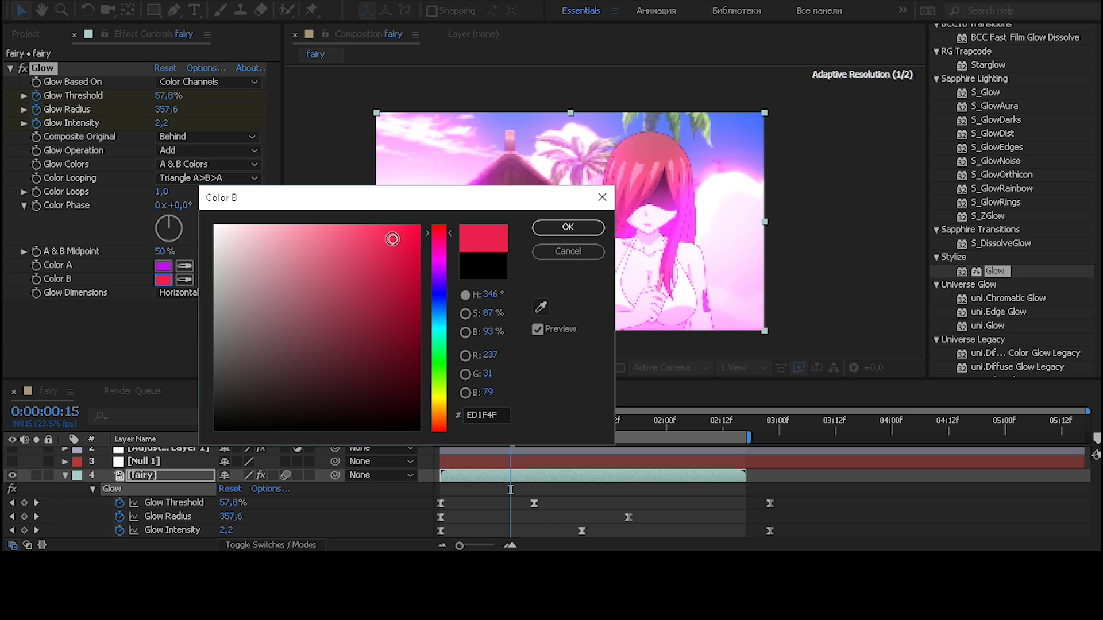
click(568, 228)
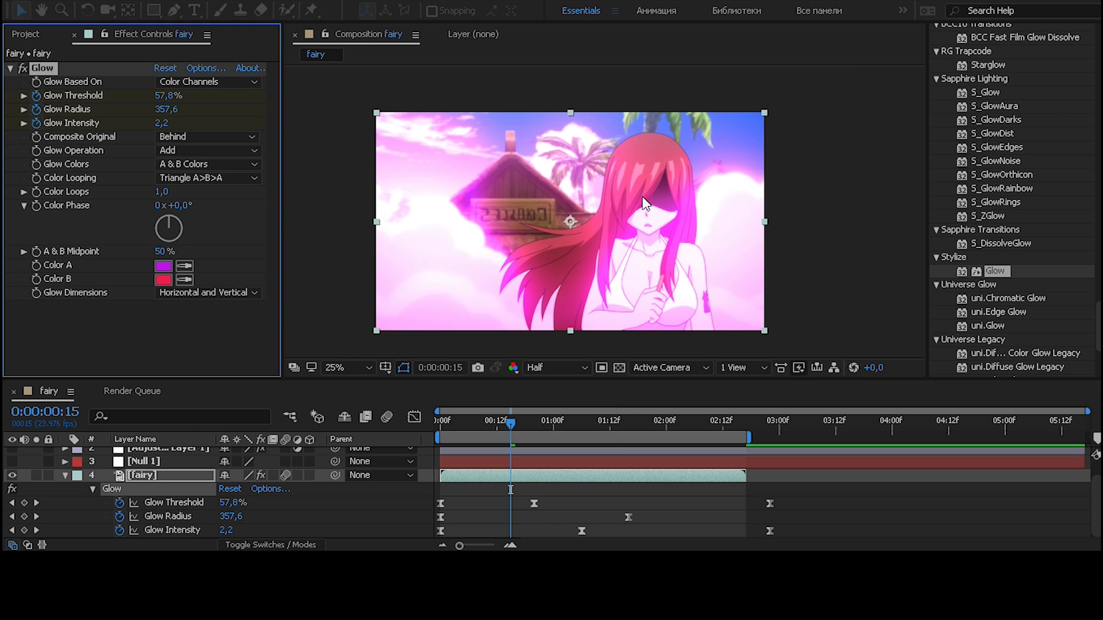
- Replace the Glow search in the effects library with a search for Hue
scroll(1051, 212, up, 8)
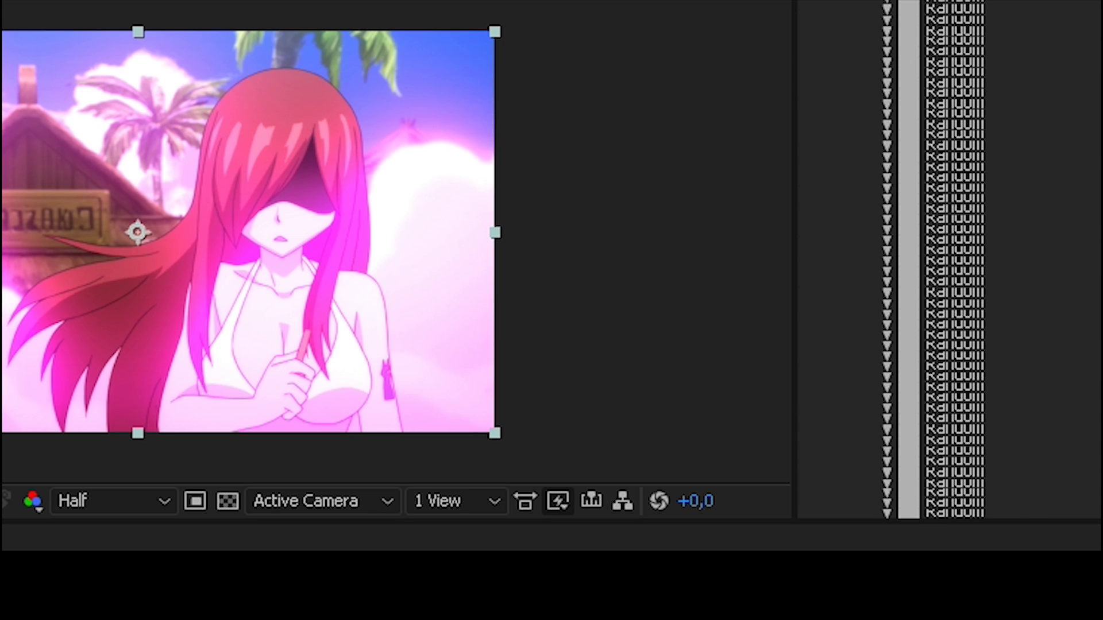
drag(972, 59, 840, 57)
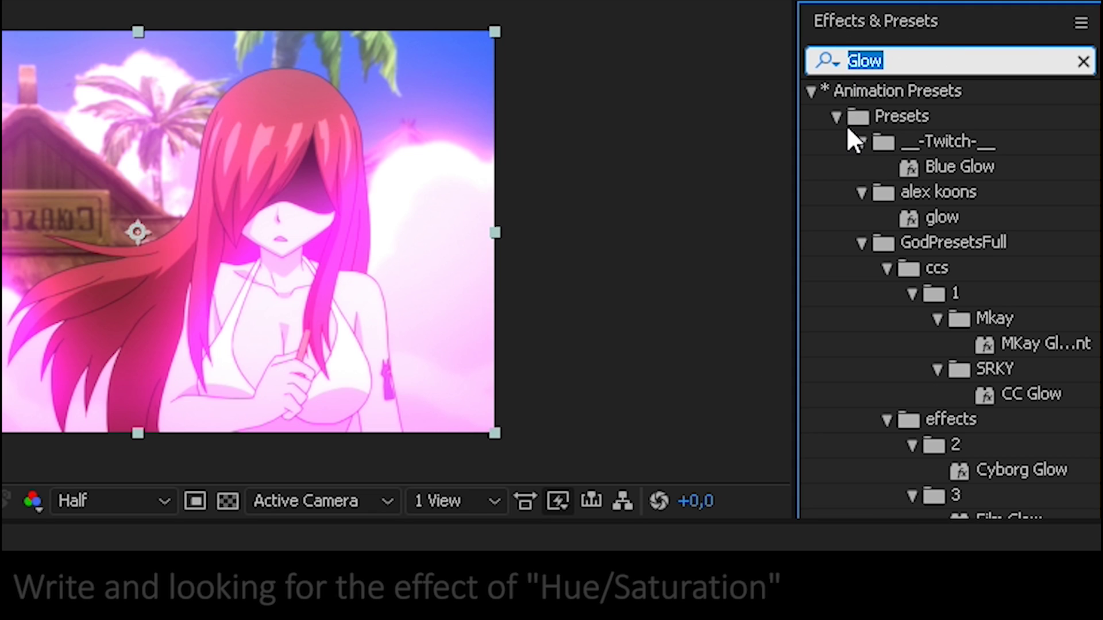
text(Hue)
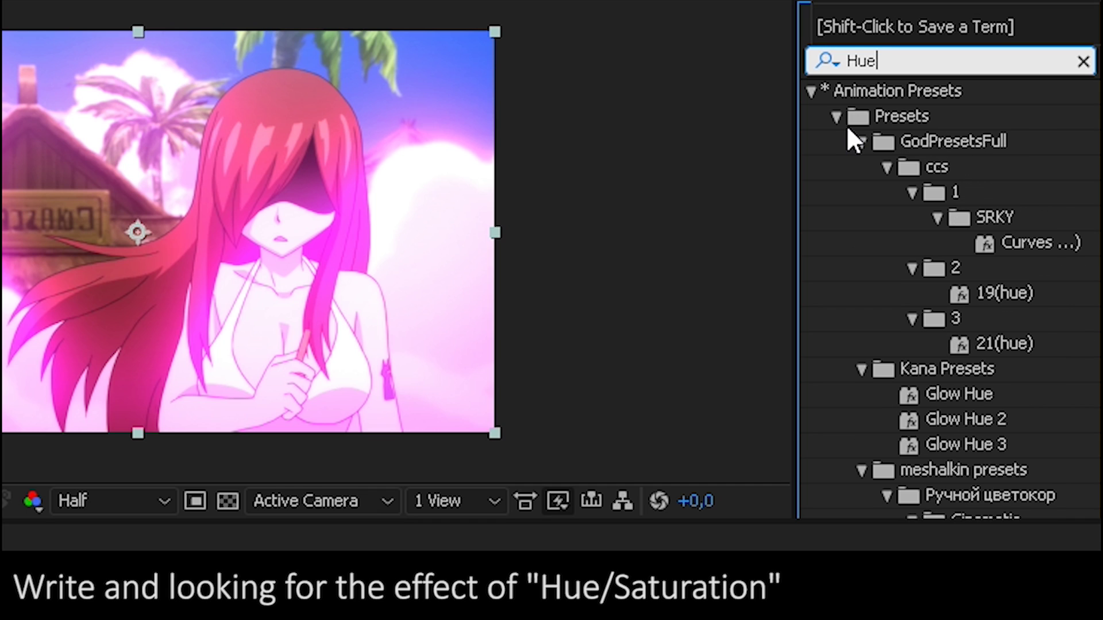
- Find Hue/Saturation in the Color Correction group and apply it to the fairy clip
scroll(886, 167, down, 5)
scroll(884, 163, down, 5)
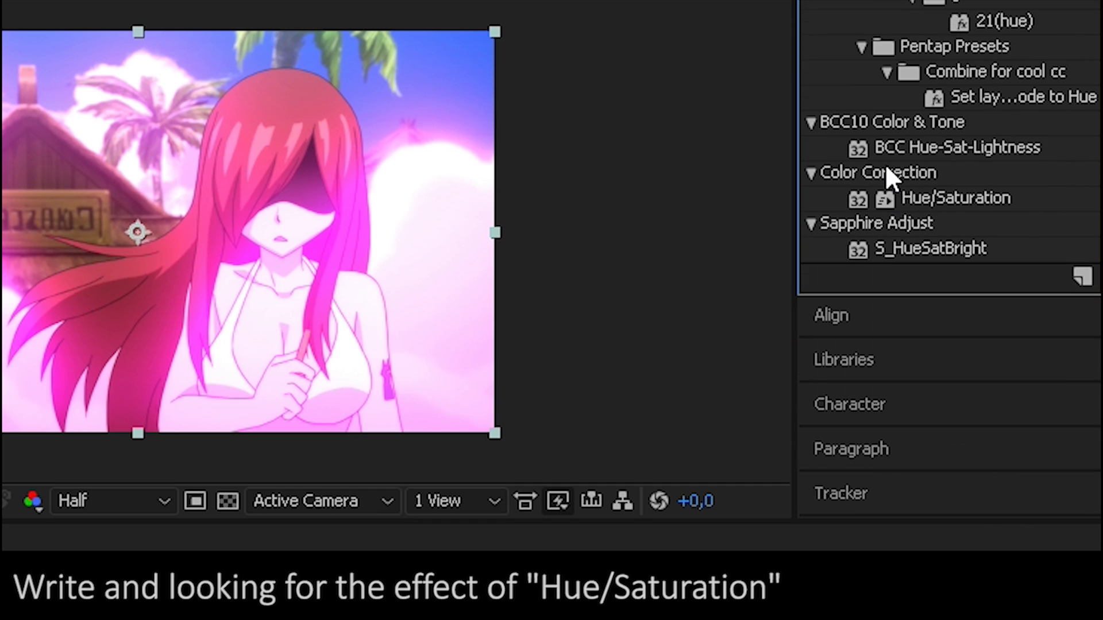
drag(870, 193, 896, 192)
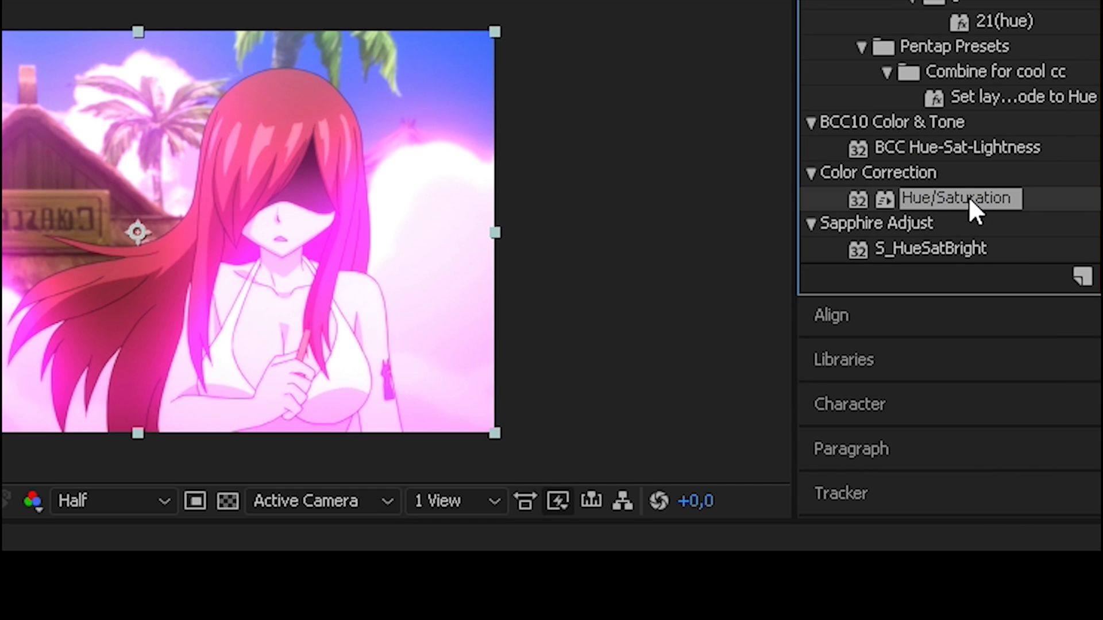
drag(967, 197, 185, 476)
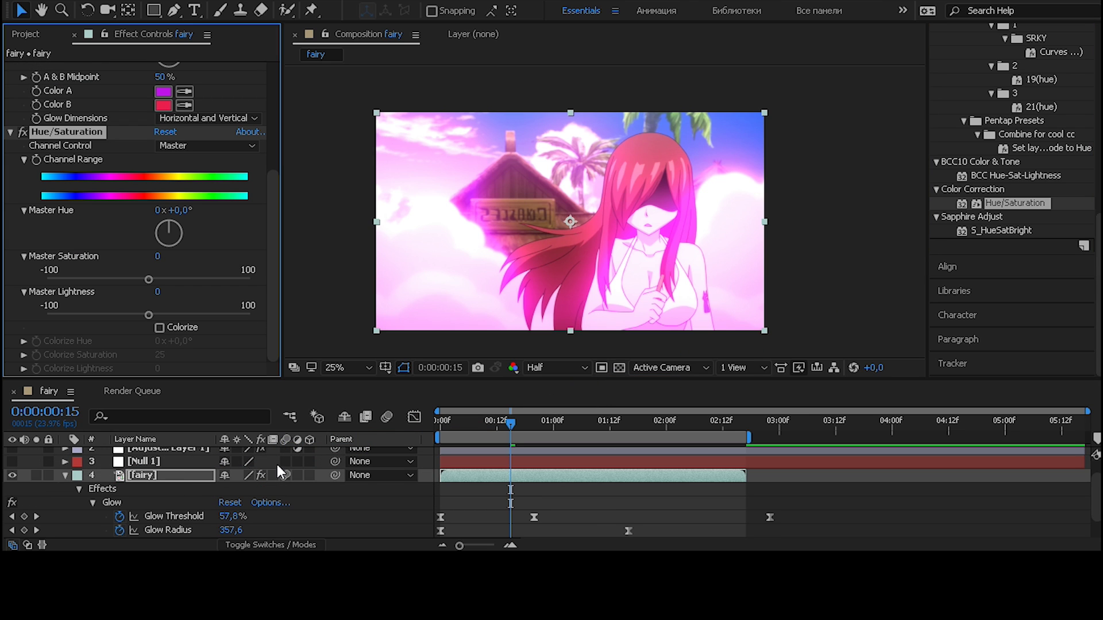
- Enable keyframing for Hue/Saturation's Channel Range at the composition start and move that keyframe to 0:00:00:05
drag(508, 421, 436, 413)
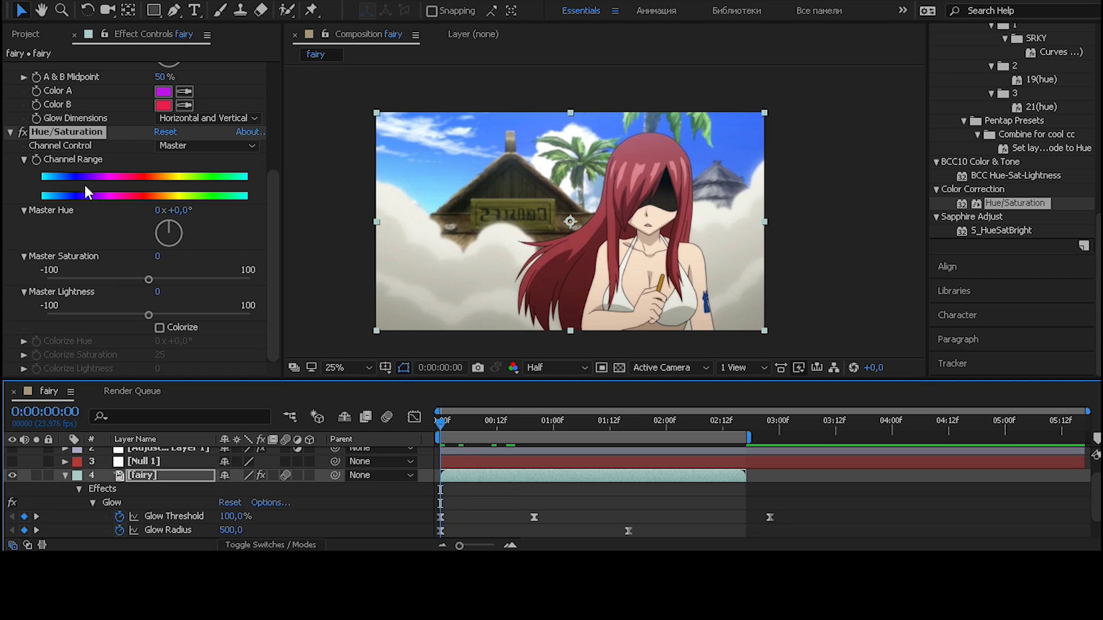
click(35, 161)
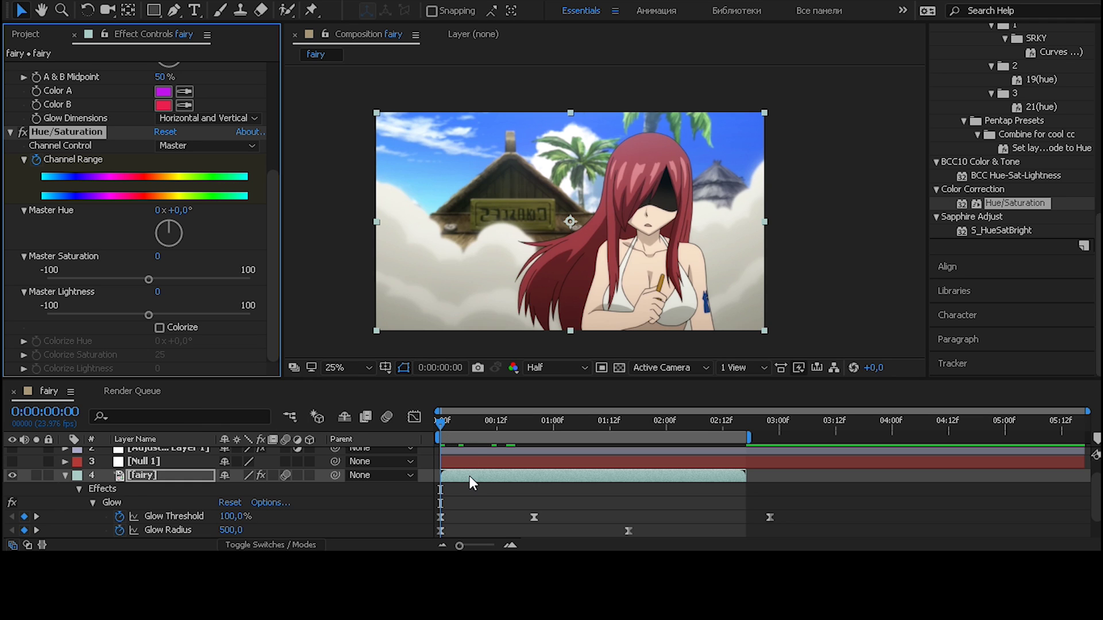
scroll(467, 475, down, 1)
click(447, 425)
mouse_move(447, 425)
mouse_down()
mouse_move(471, 424)
mouse_move(459, 424)
mouse_up()
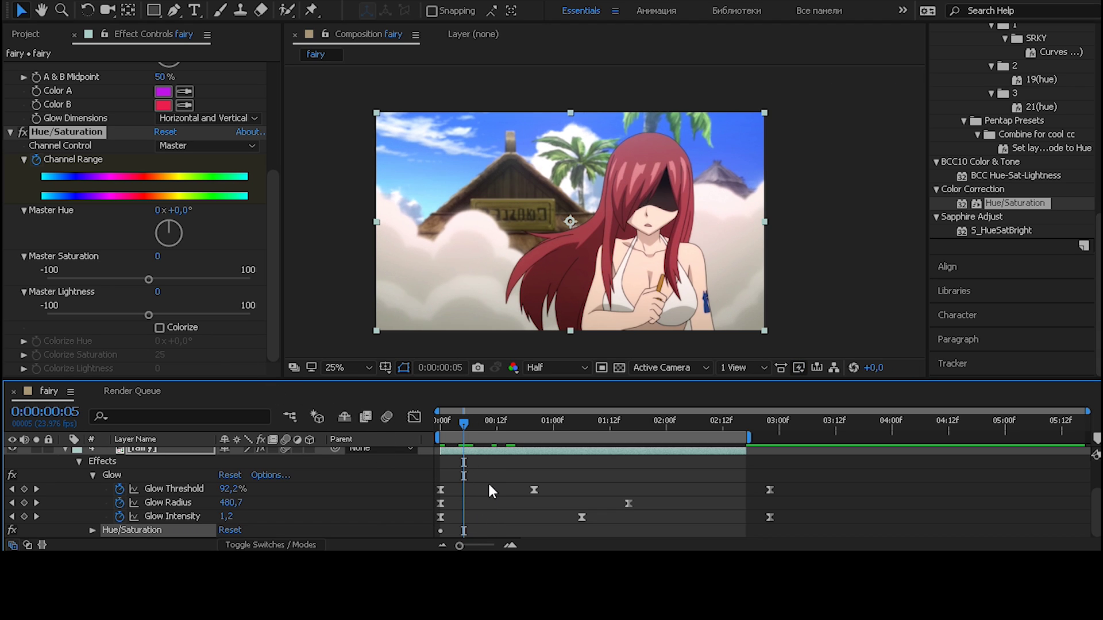
key(u)
key(u)
scroll(477, 500, down, 1)
drag(458, 530, 464, 529)
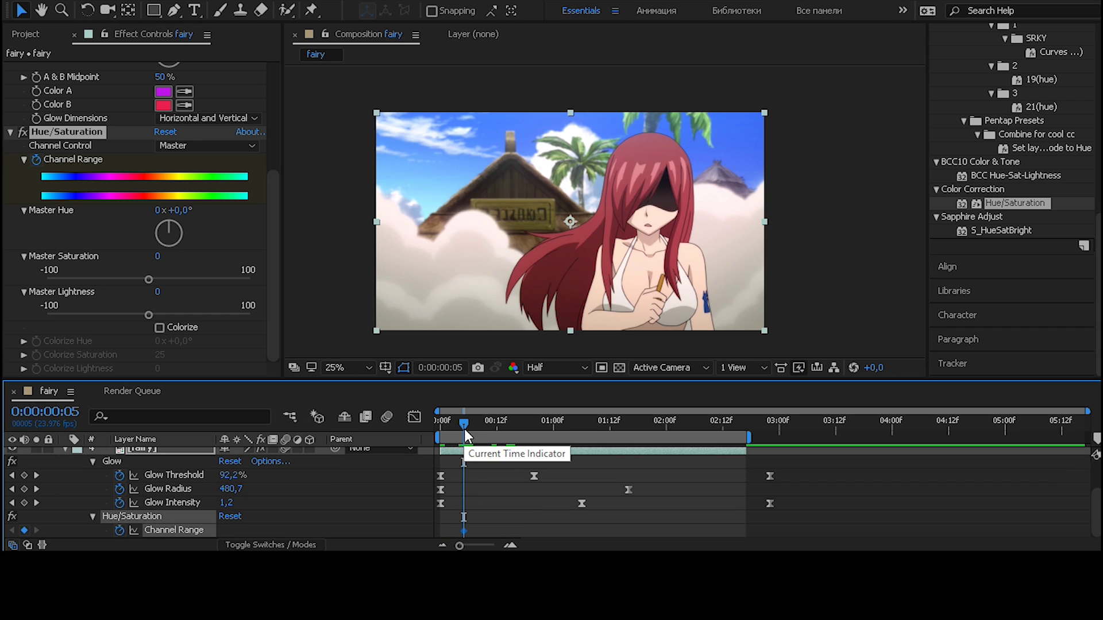
- Set Hue/Saturation's Master Hue to 1x+0,0° at 0:00:02:22
drag(465, 427, 770, 436)
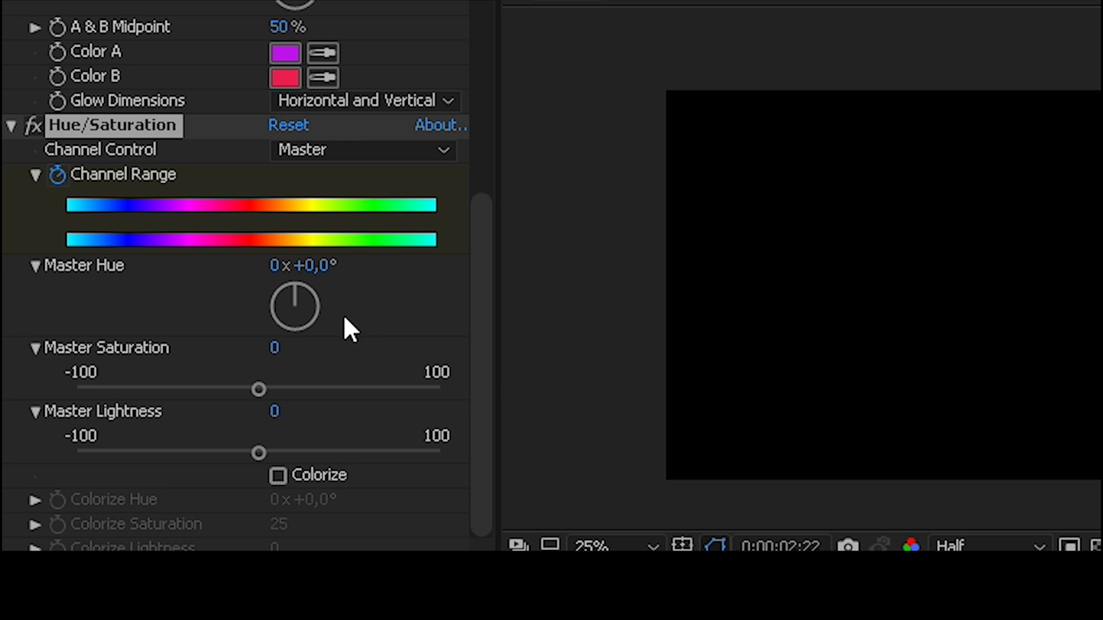
click(275, 264)
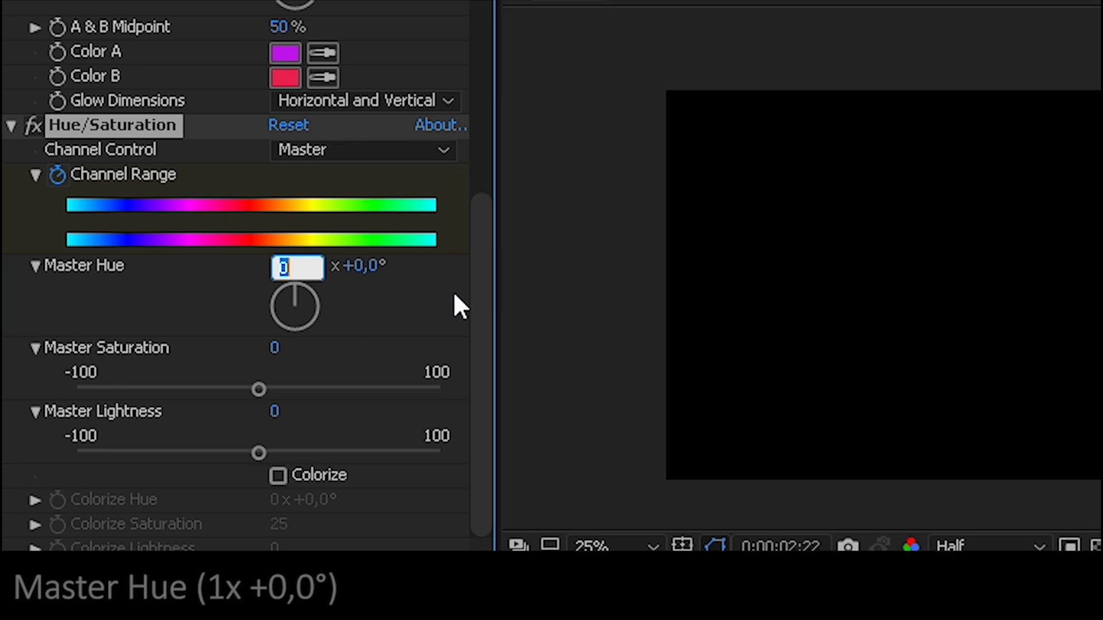
text(1)
key(Return)
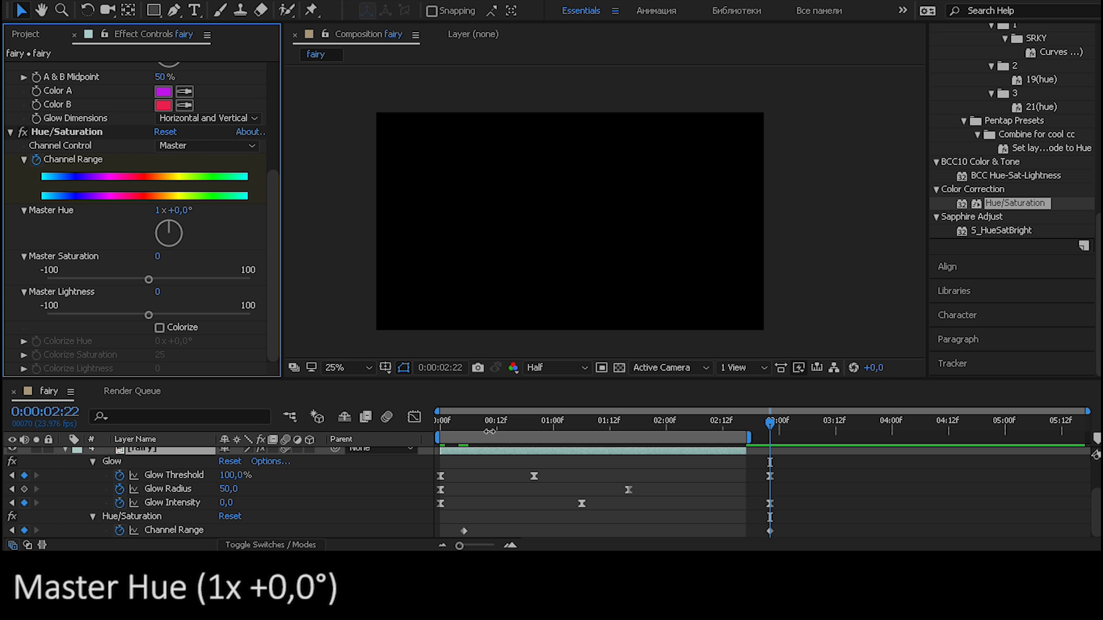
- Return to 0:00:00:00 and collapse the fairy layer's properties
drag(500, 428, 430, 425)
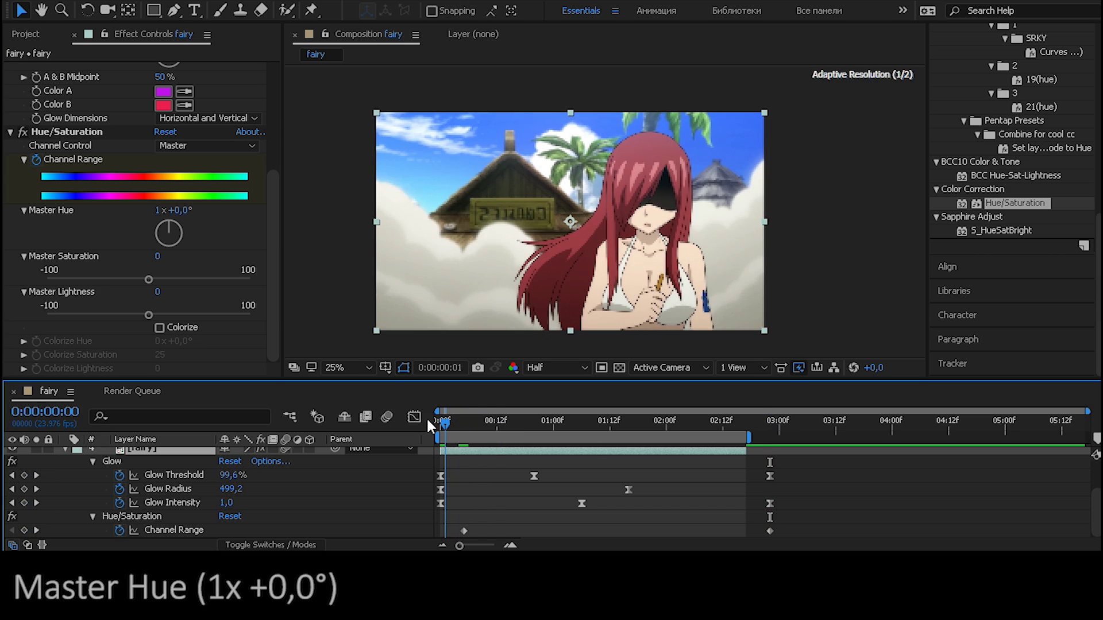
scroll(98, 498, up, 2)
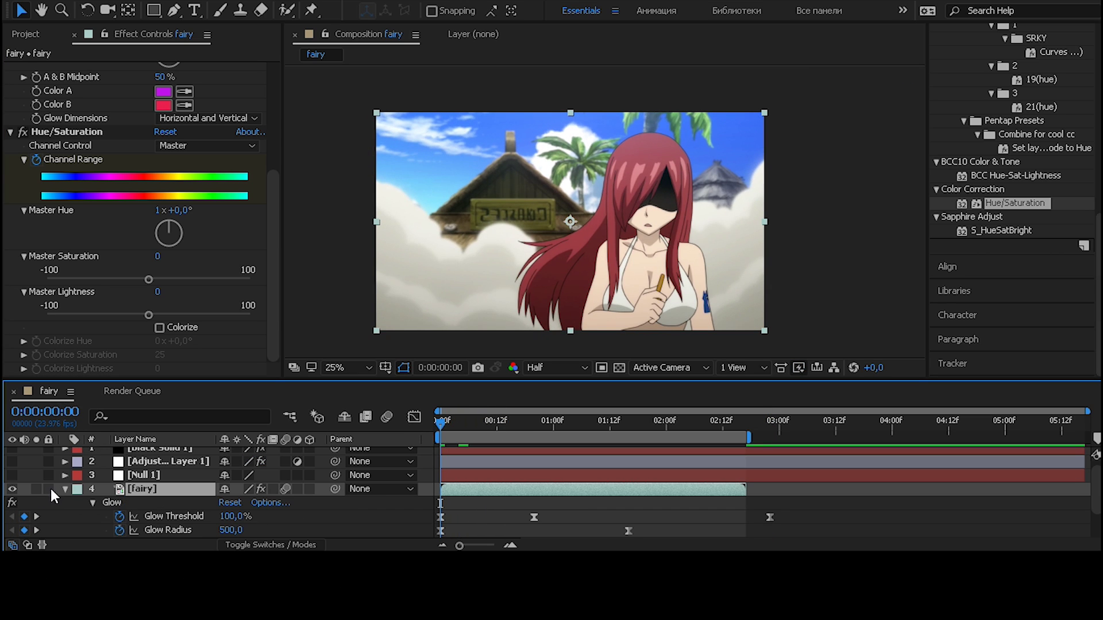
click(64, 489)
click(285, 522)
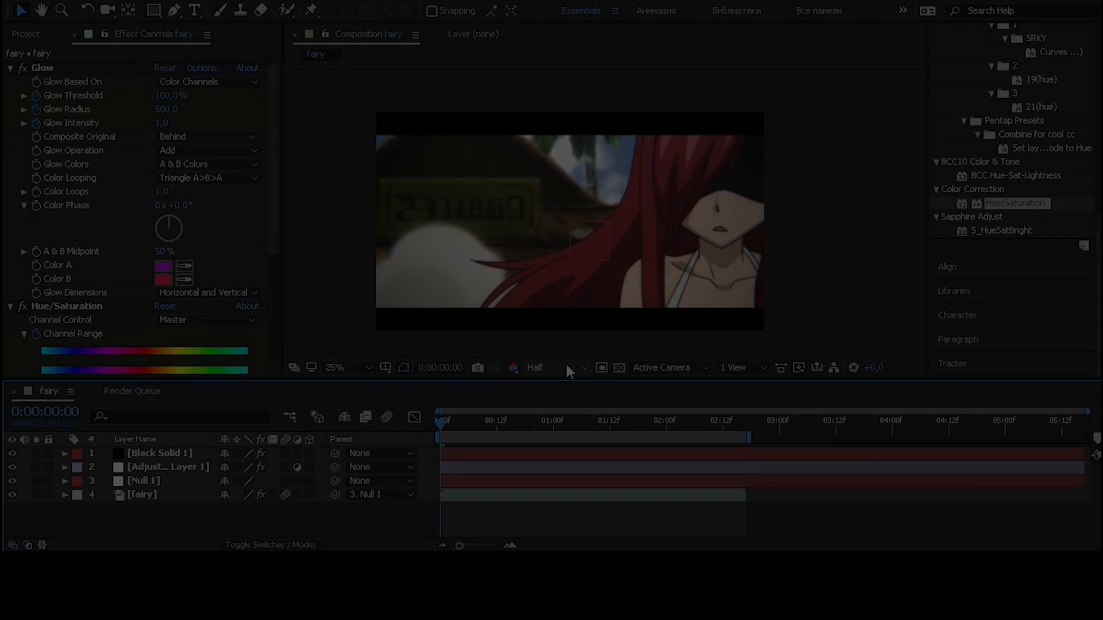
- Set the composition's preview resolution to Full and deselect all layers
click(566, 367)
click(560, 411)
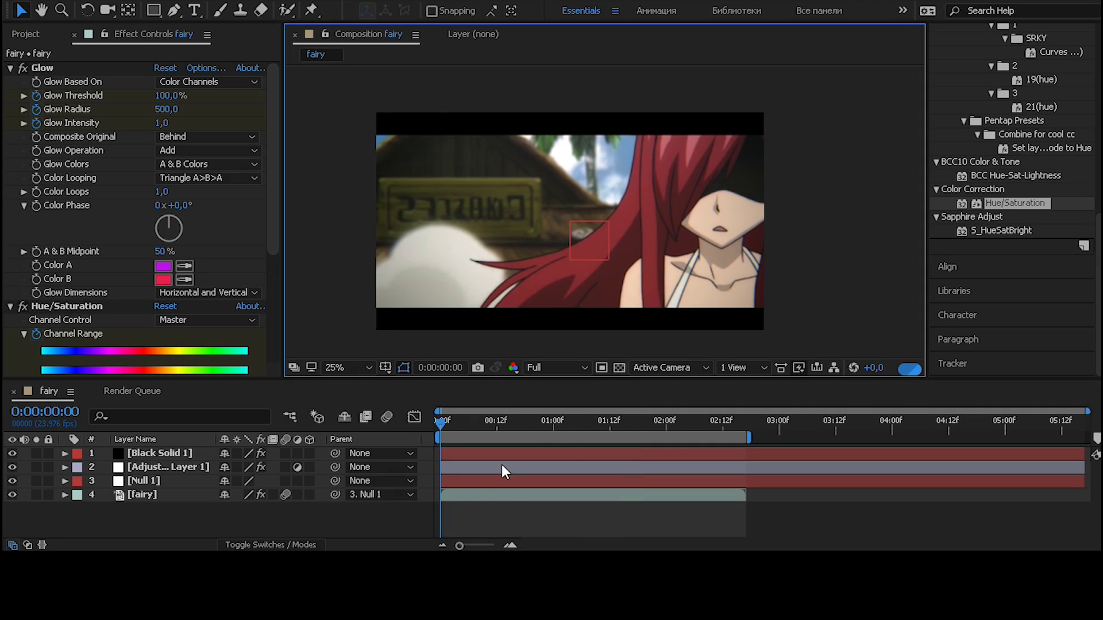
click(340, 517)
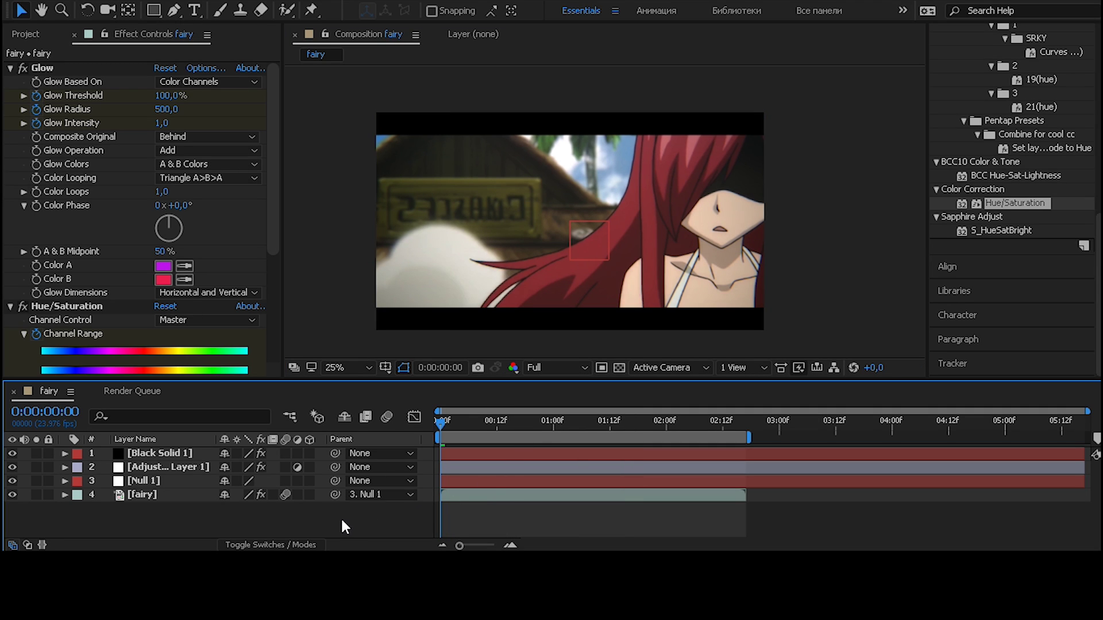
- Hide mask and shape paths in the composition view and enable motion blur for the composition
click(400, 370)
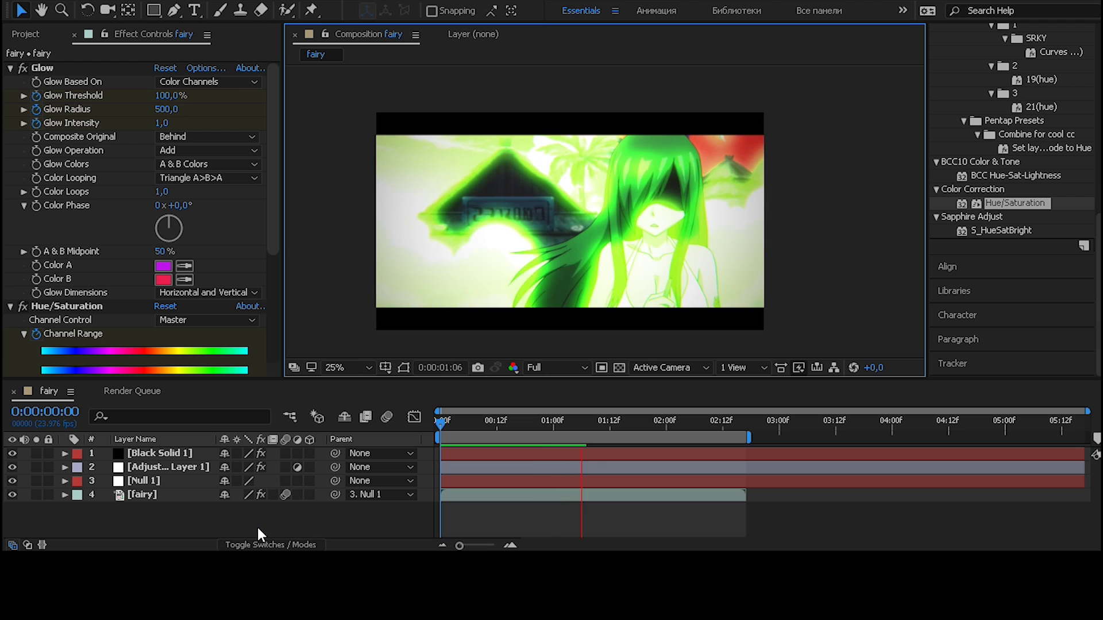
click(318, 520)
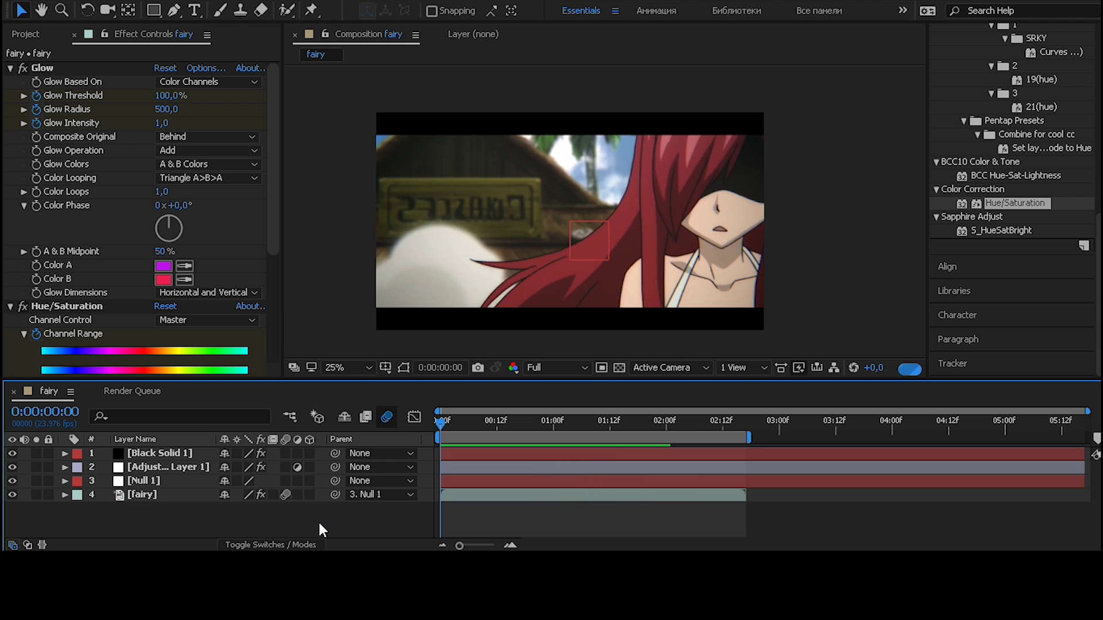